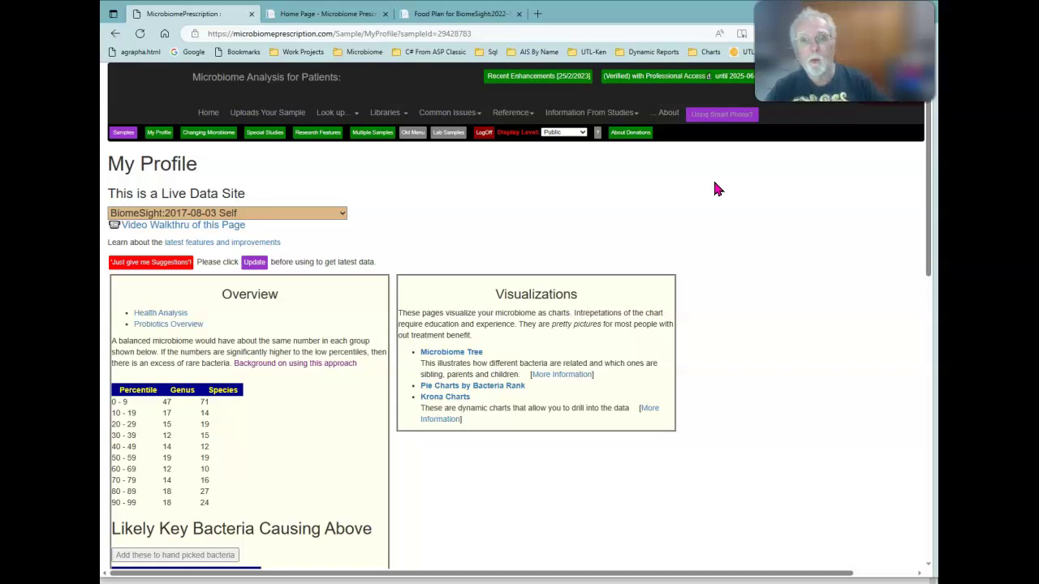
- Get the 'Just give me Suggestions' page for the BiomeSight:2017-08-03 sample and open its Food Menu Planner
click(726, 178)
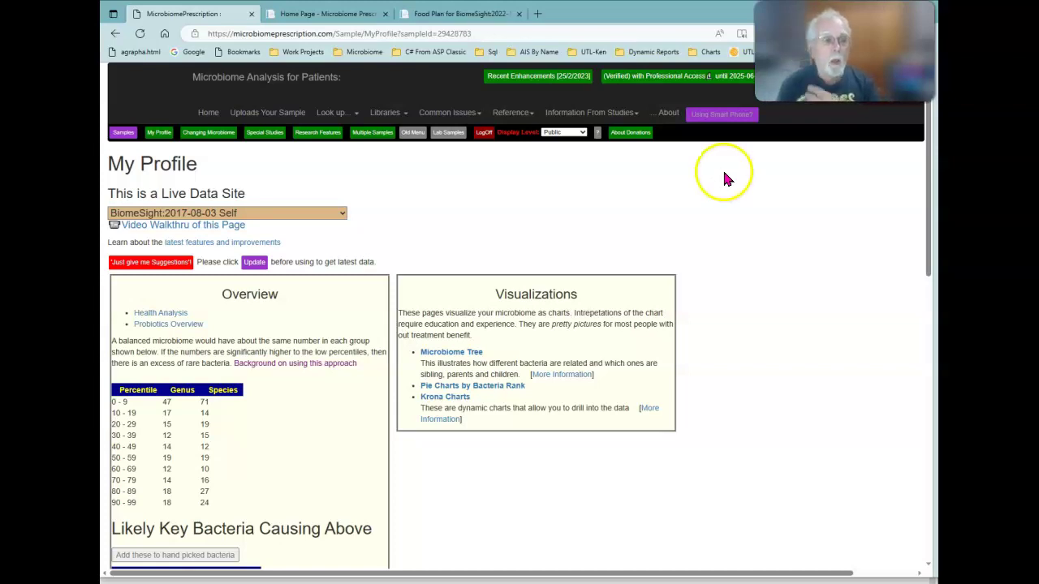
click(159, 266)
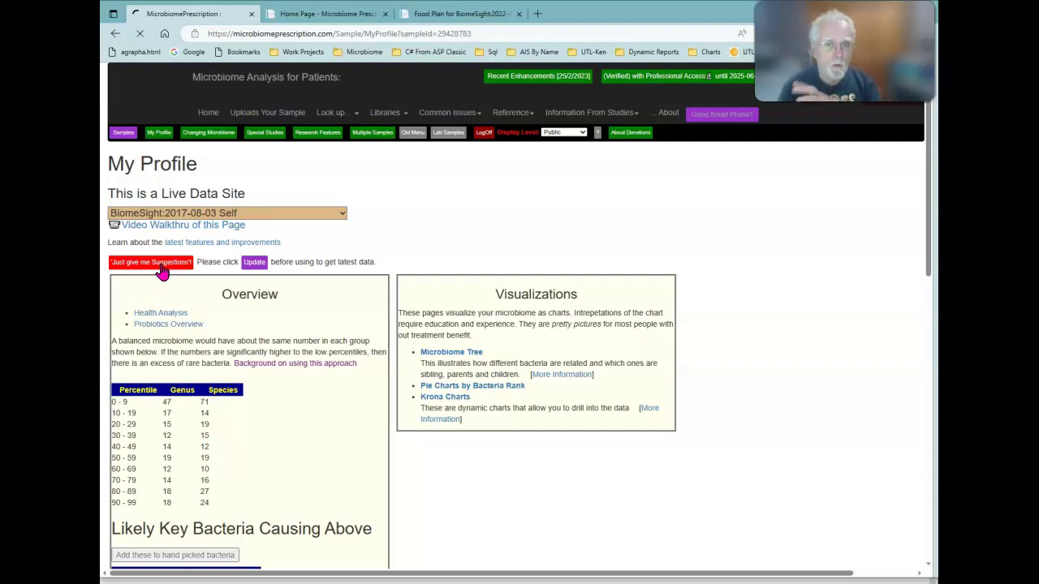
click(160, 265)
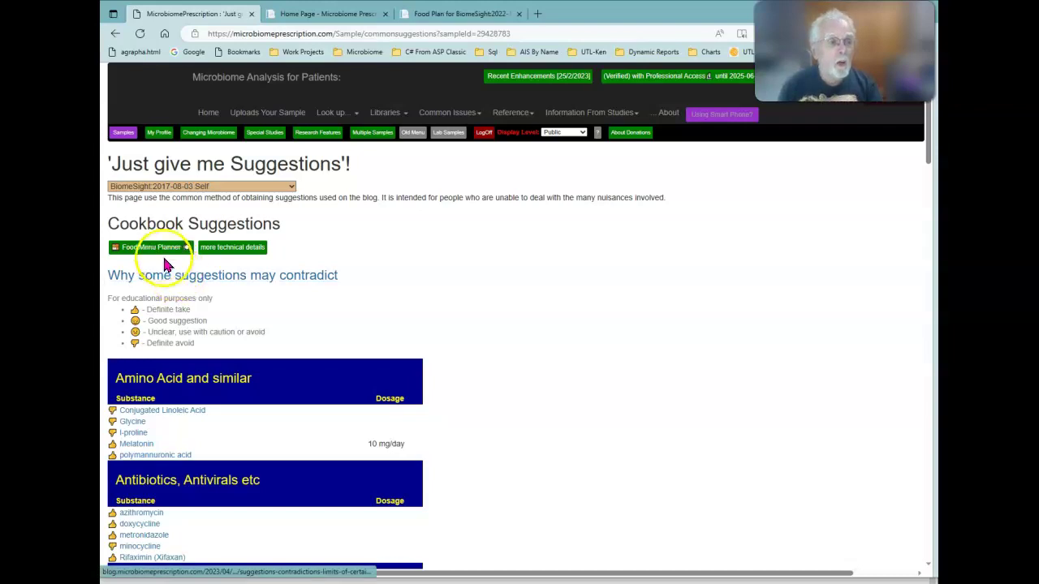
click(160, 258)
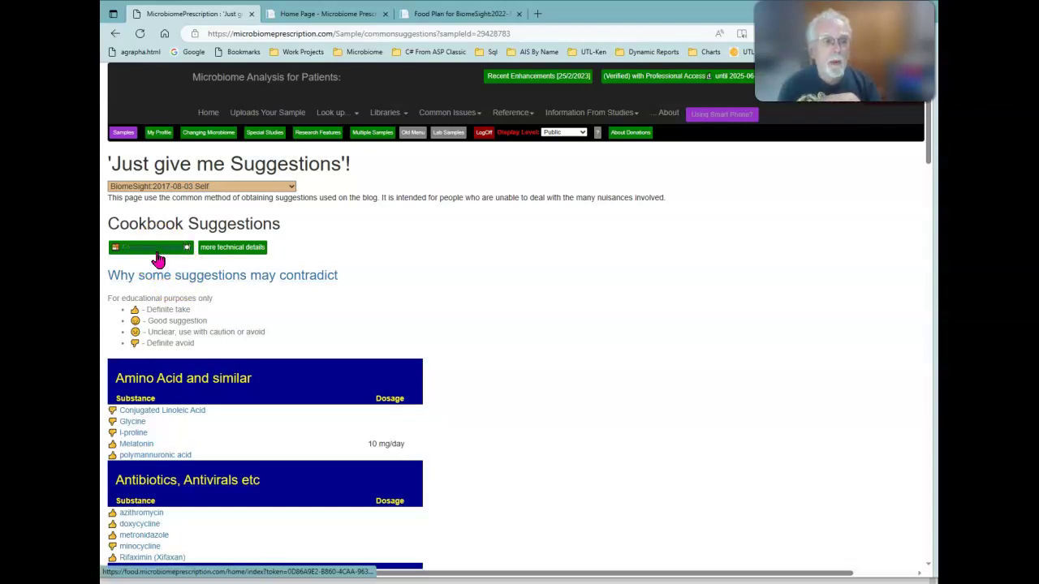
click(158, 259)
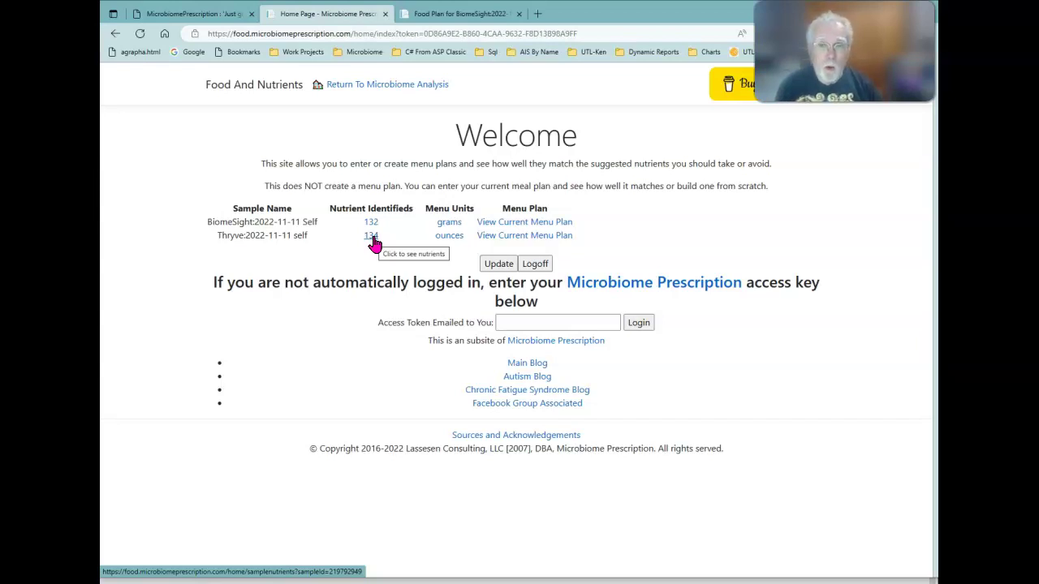
- Open the nutrients identified for the Thryve:2022-11-11 sample and review those to avoid and to take by reversing the Take sorting
click(372, 237)
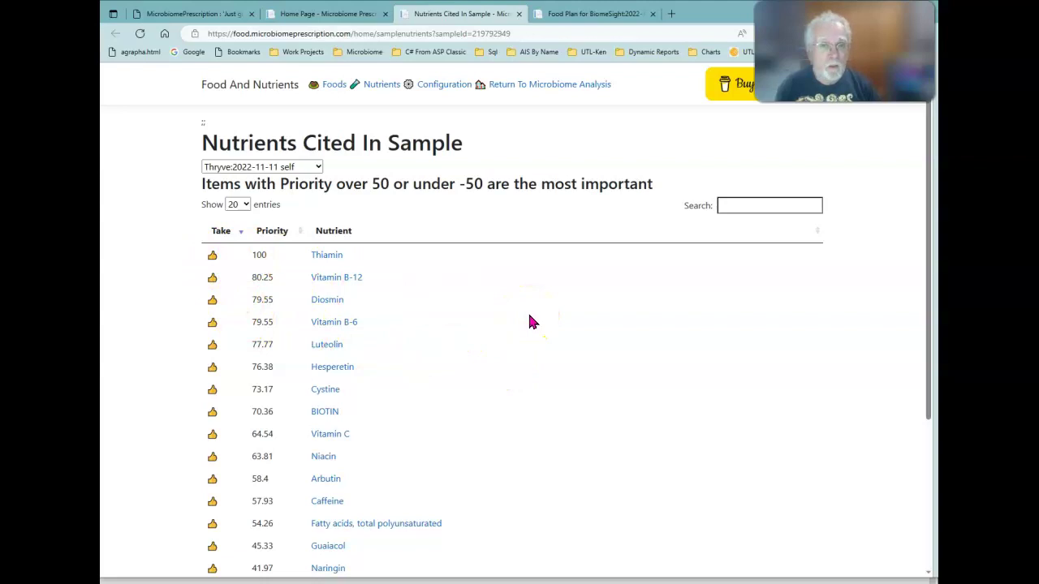
scroll(532, 314, down, 2)
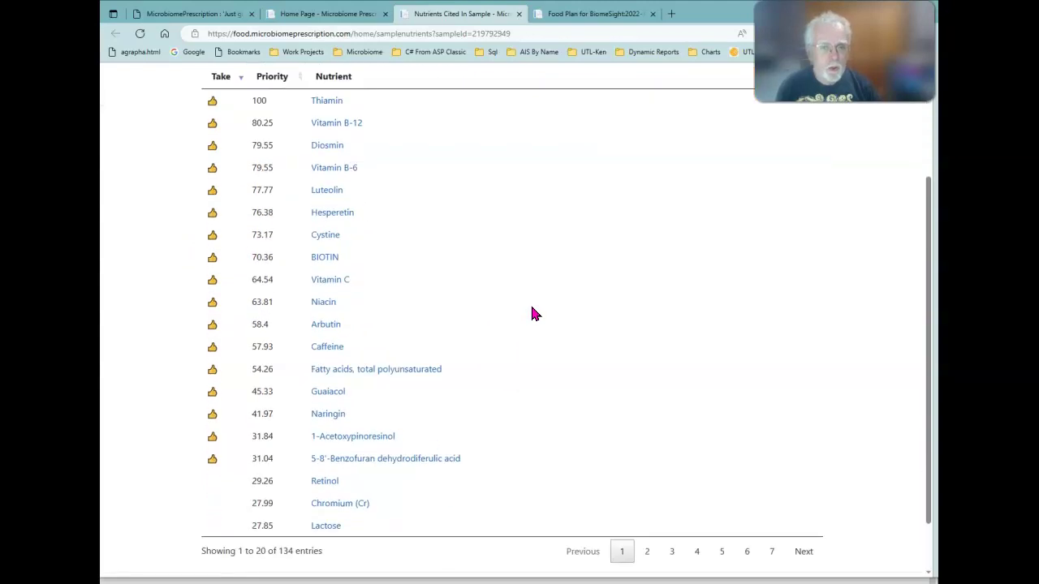
scroll(532, 309, up, 1)
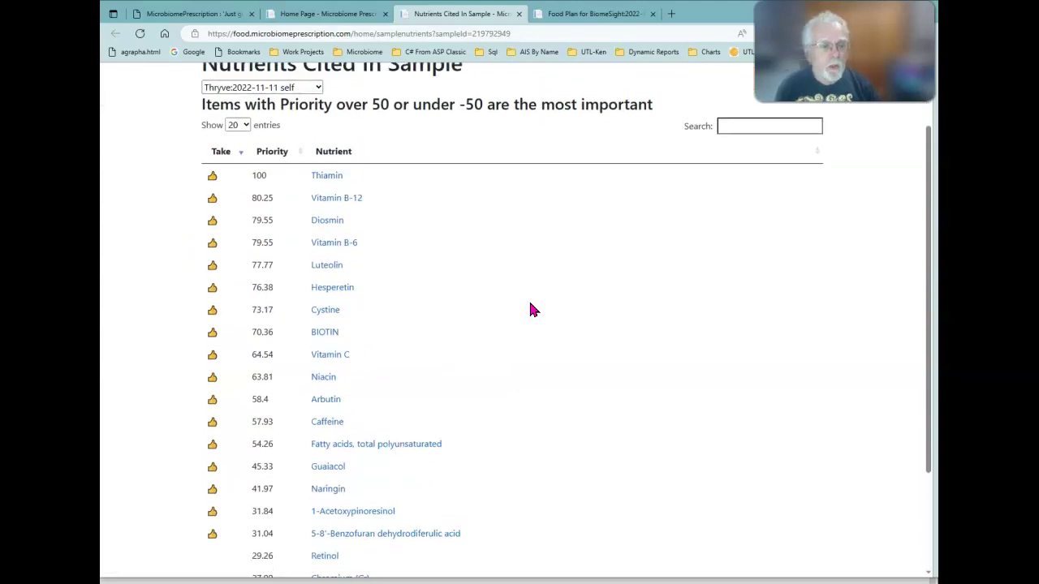
click(220, 156)
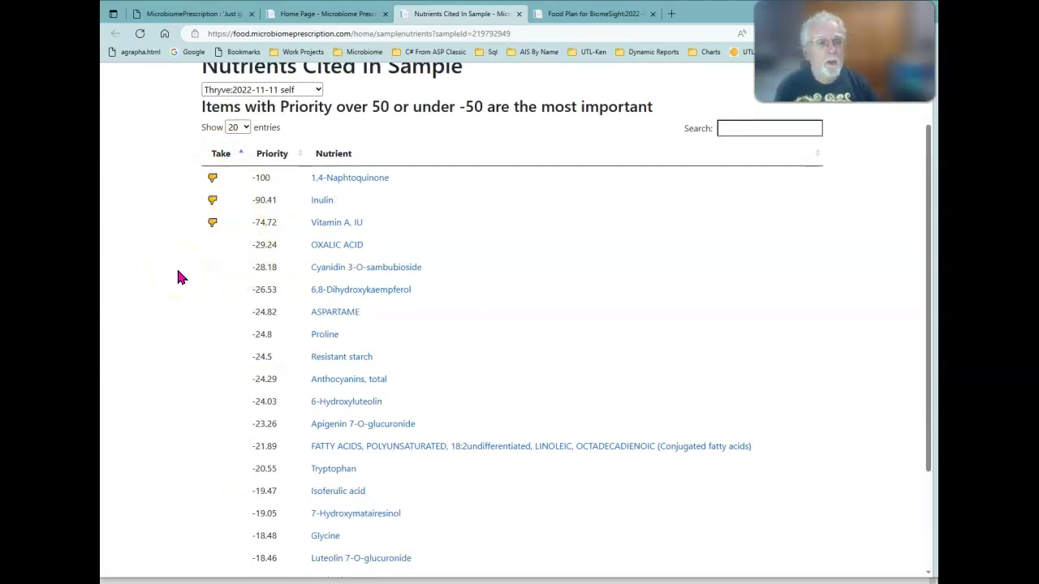
click(225, 157)
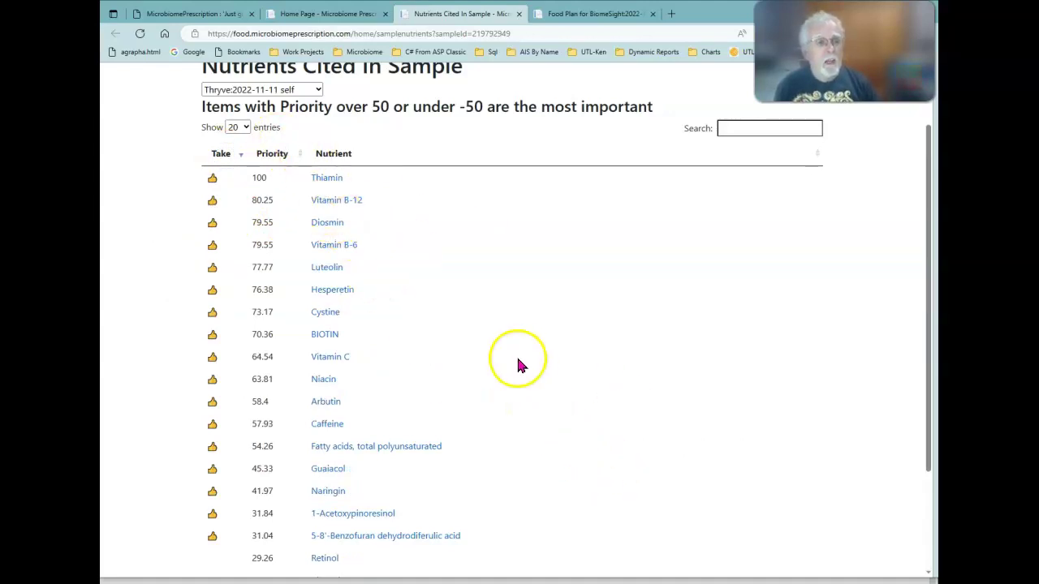
scroll(519, 359, up, 1)
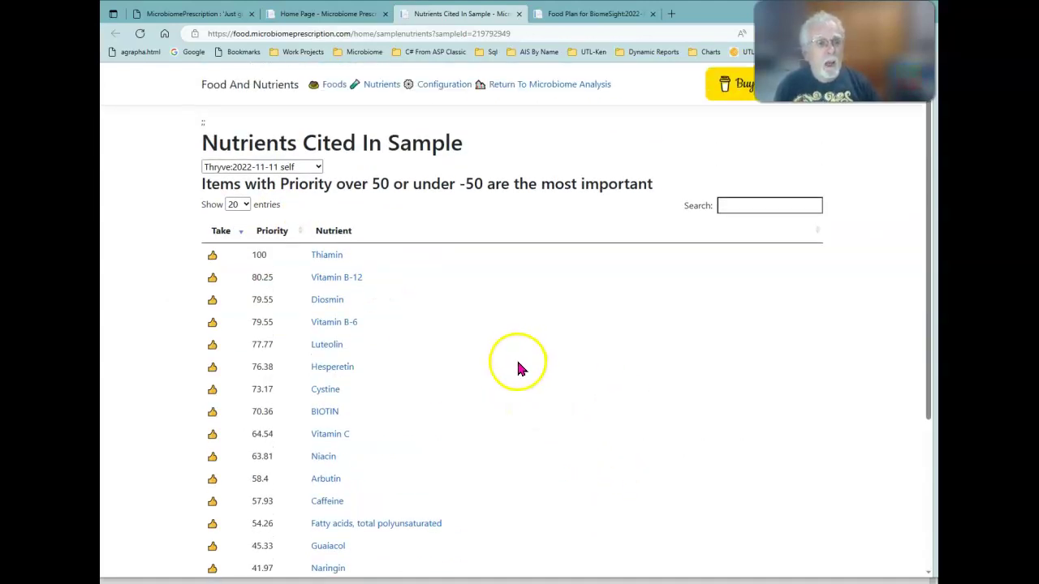
- Open the list of foods containing Vitamin B-12 and look through its first page of entries
click(329, 278)
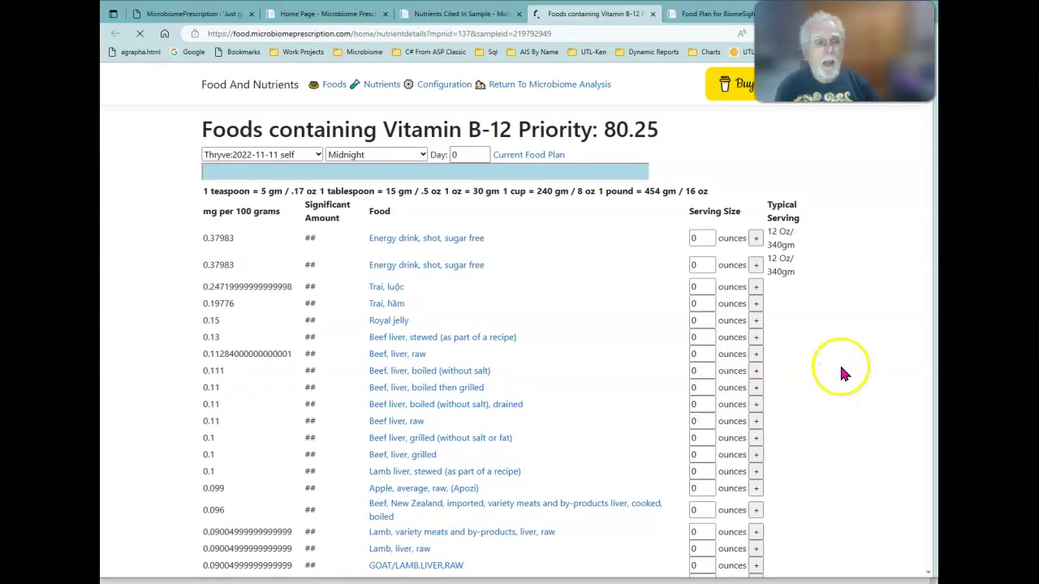
scroll(839, 362, down, 15)
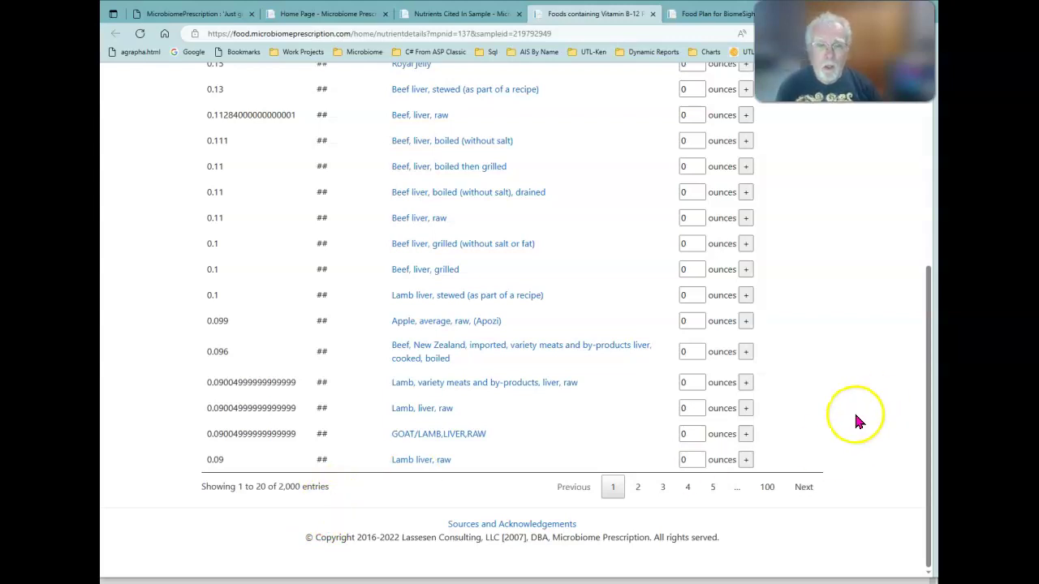
scroll(854, 410, up, 5)
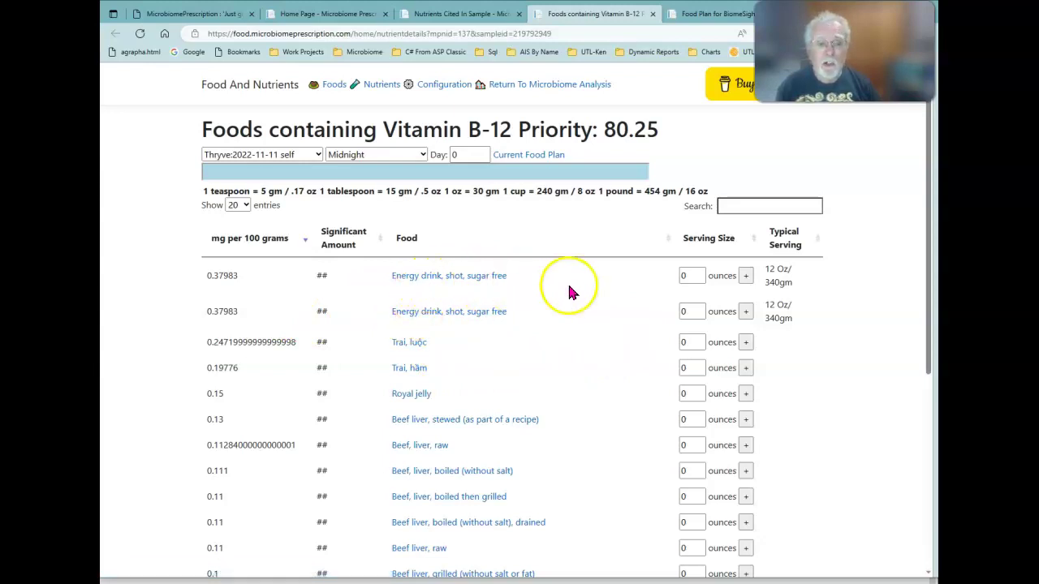
- Add 8 ounces of the first sugar-free energy drink shot to the food plan at Breakfast (7 AM) on day 0
double_click(676, 277)
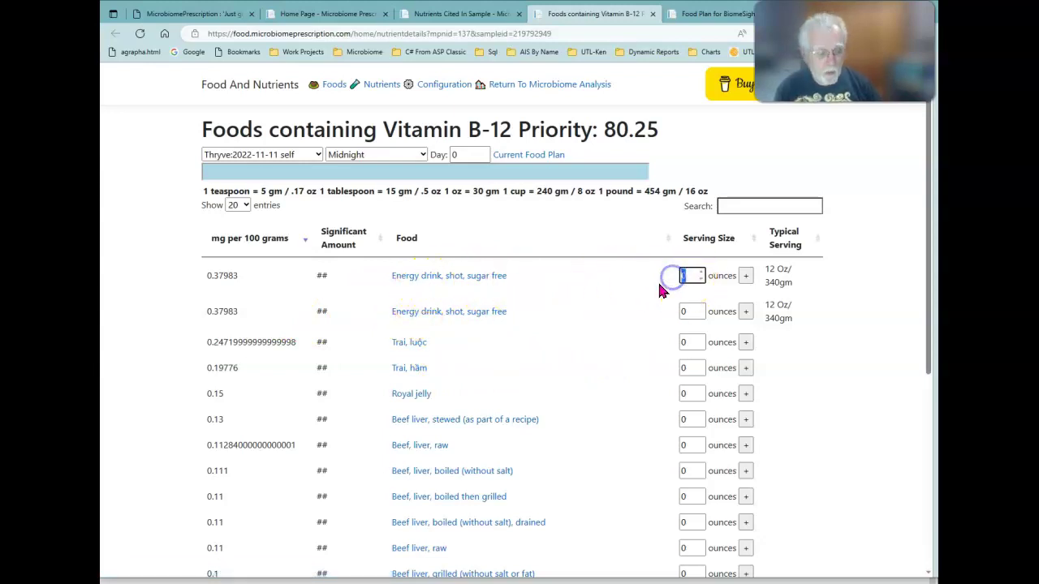
text(8)
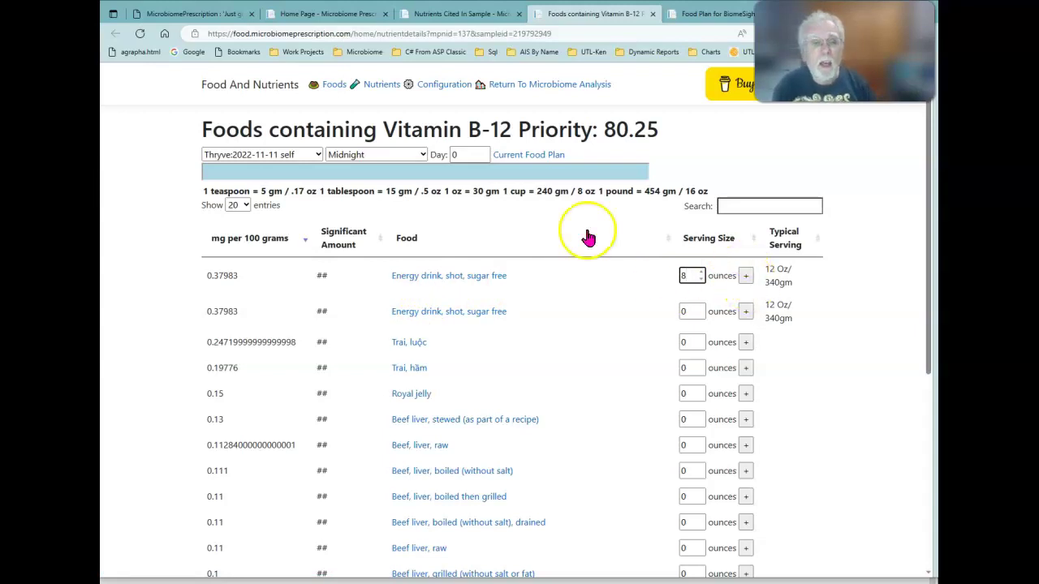
click(422, 158)
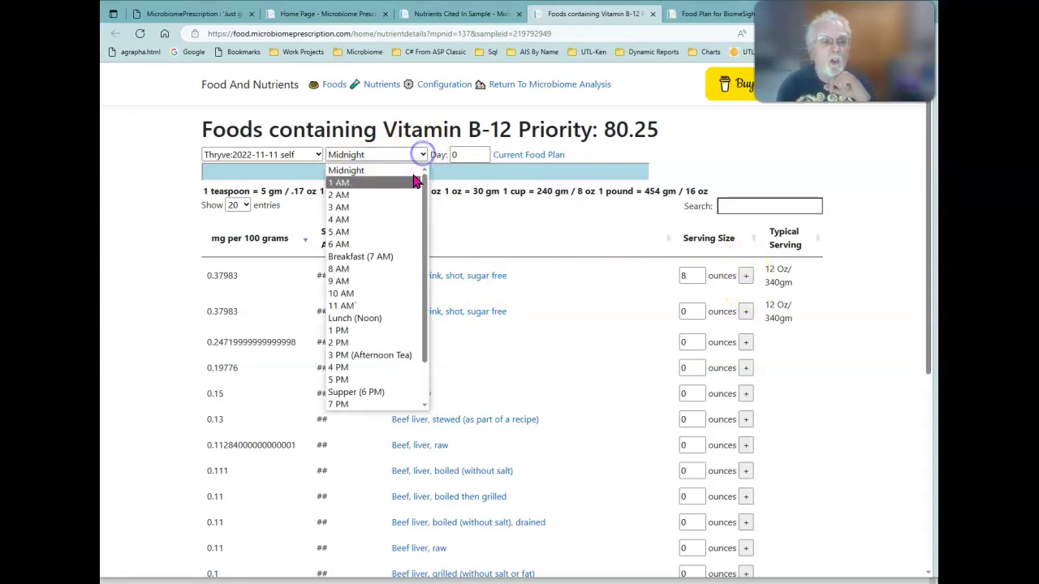
click(380, 265)
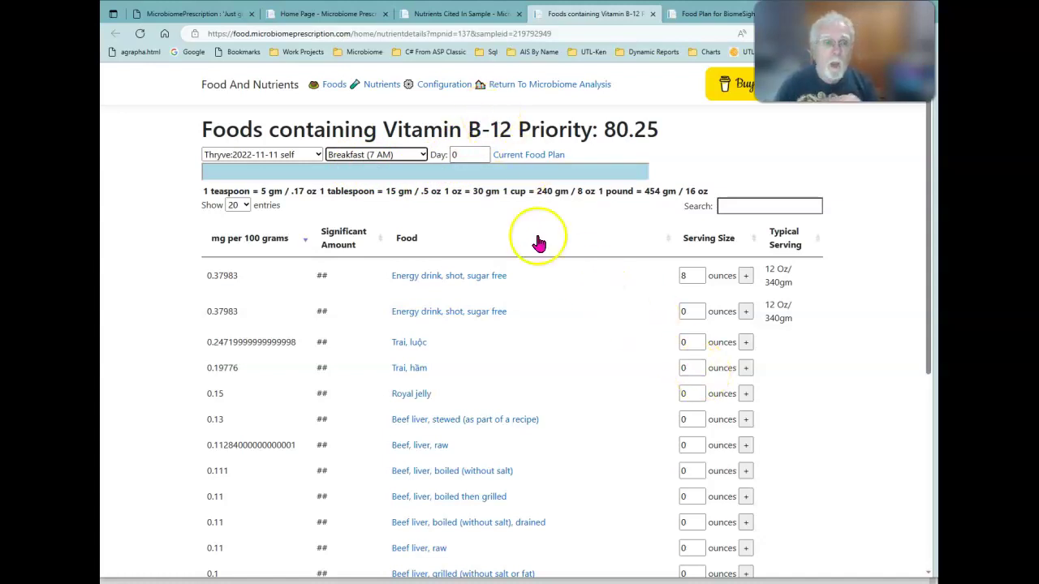
click(423, 155)
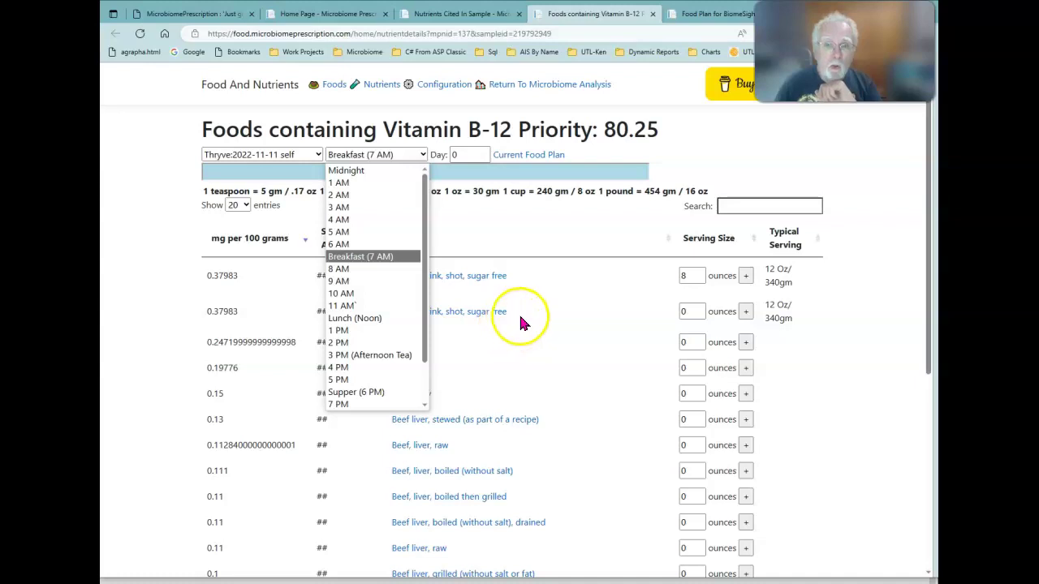
click(549, 310)
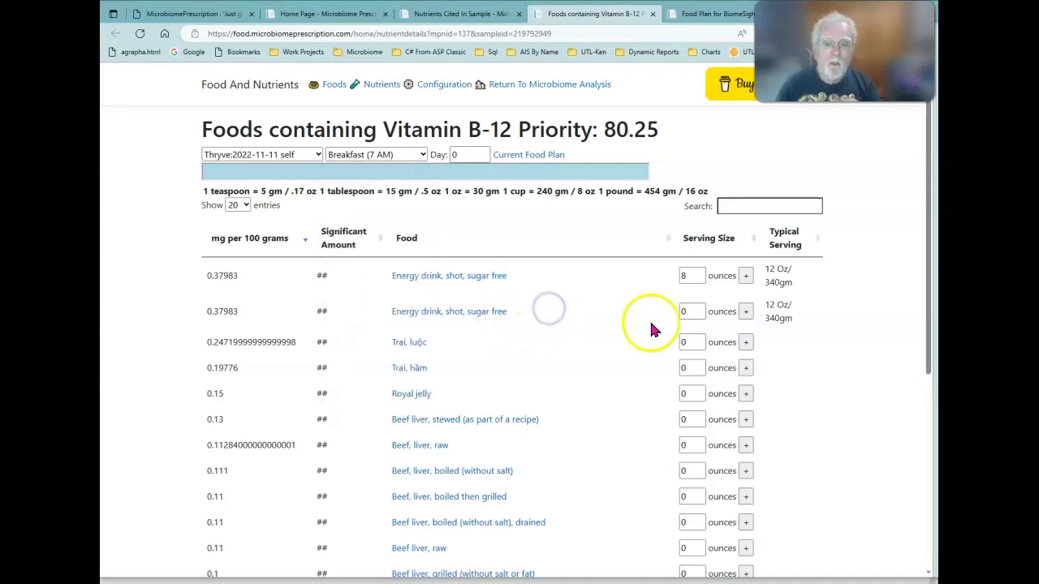
click(746, 276)
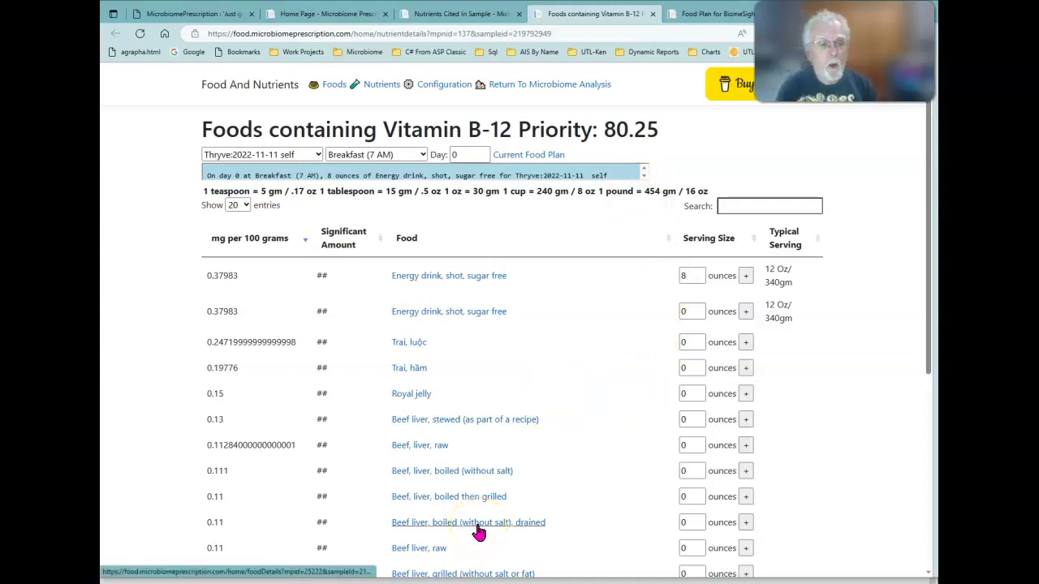
- Add 3 ounces of boiled beef liver (without salt) to the food plan at Supper (6 PM) on day 0
scroll(548, 367, down, 2)
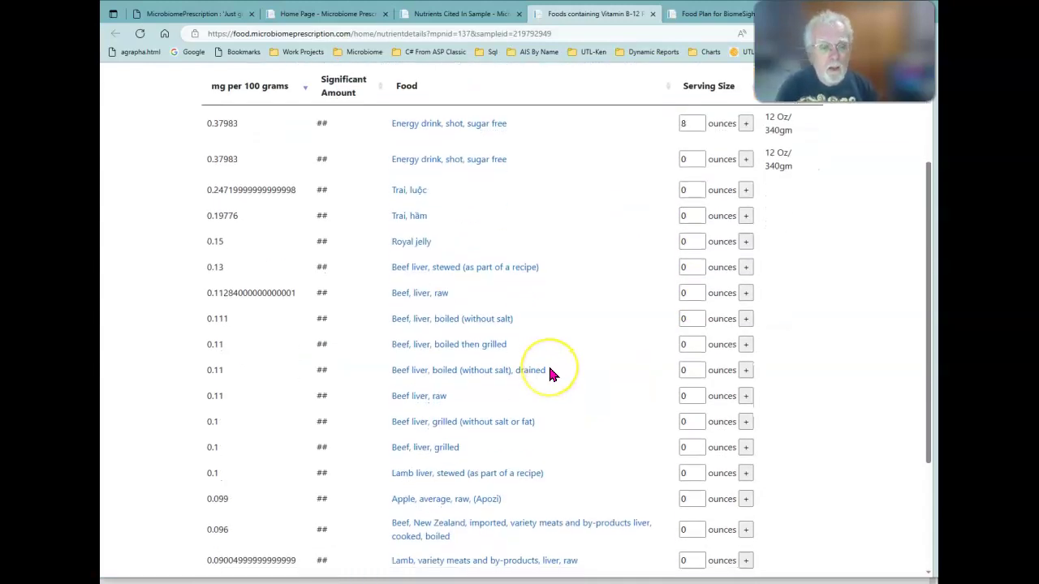
scroll(550, 373, down, 1)
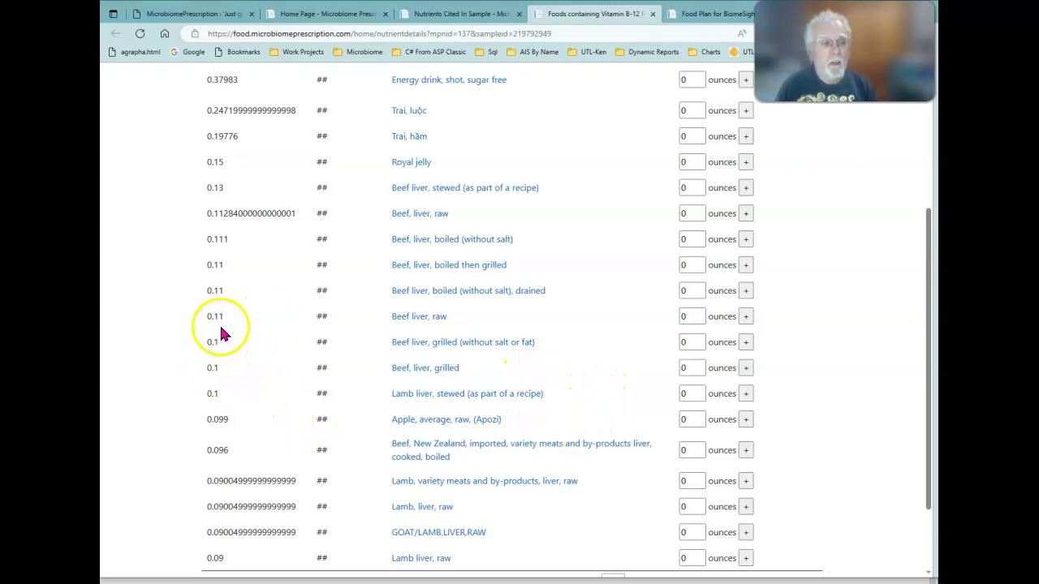
scroll(242, 325, up, 1)
scroll(242, 324, up, 3)
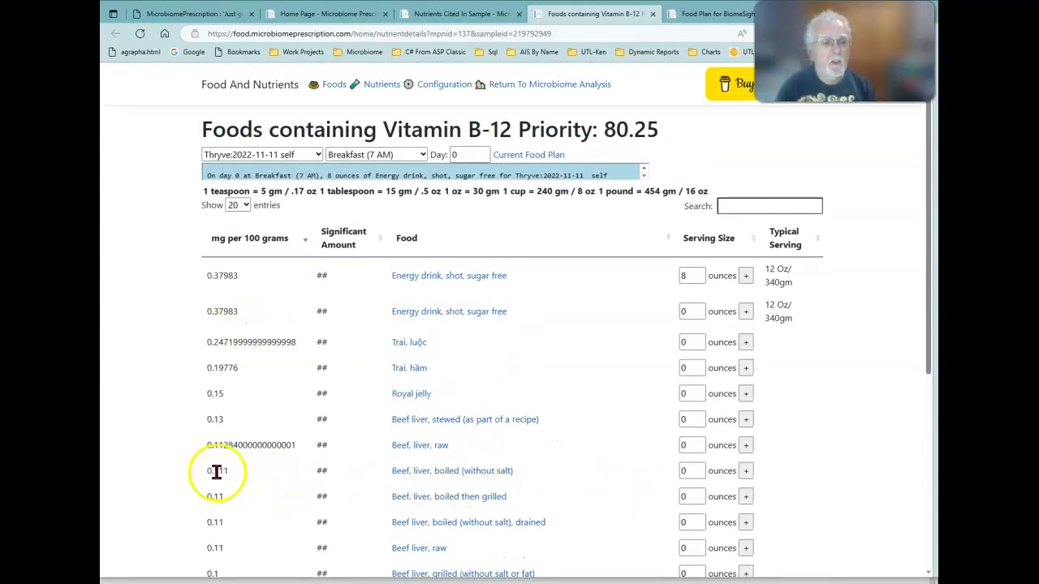
click(422, 154)
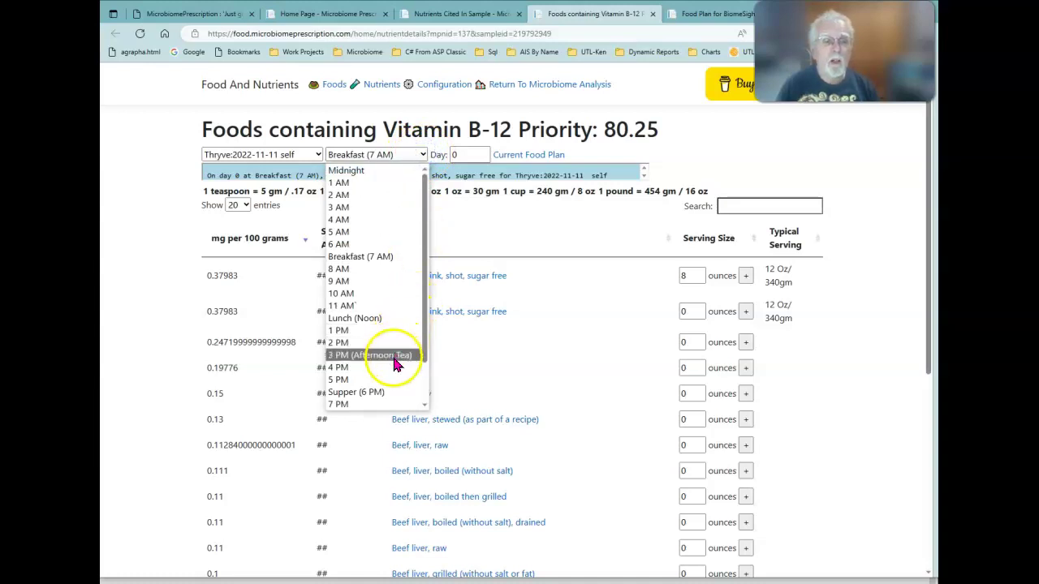
click(355, 392)
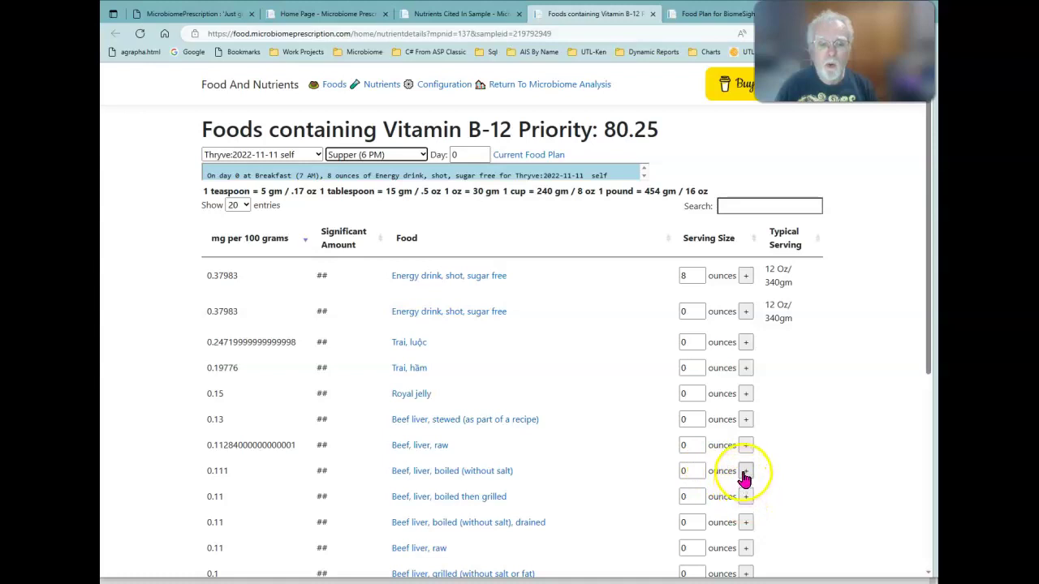
double_click(692, 471)
text(3)
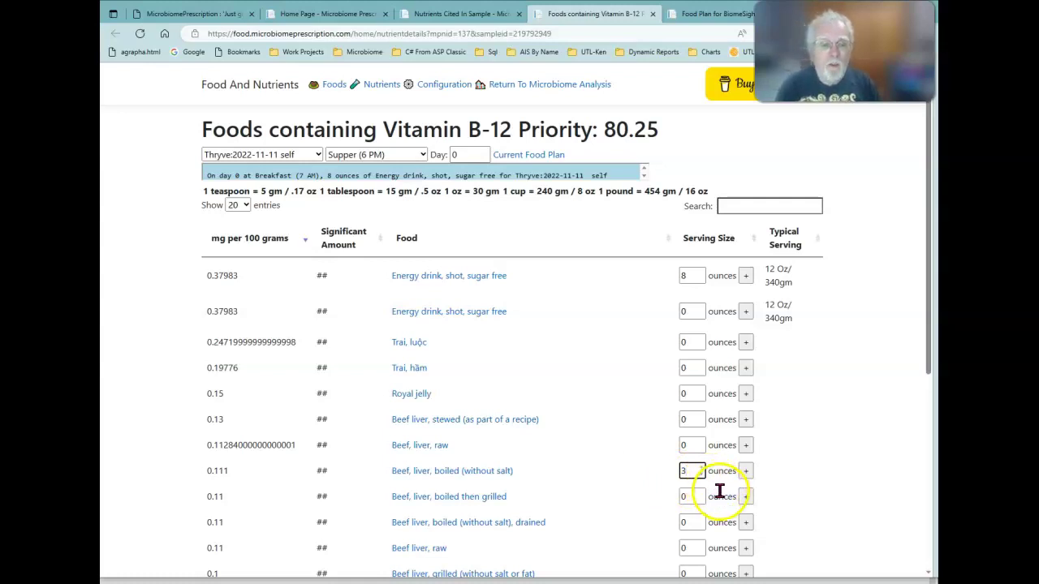
click(746, 472)
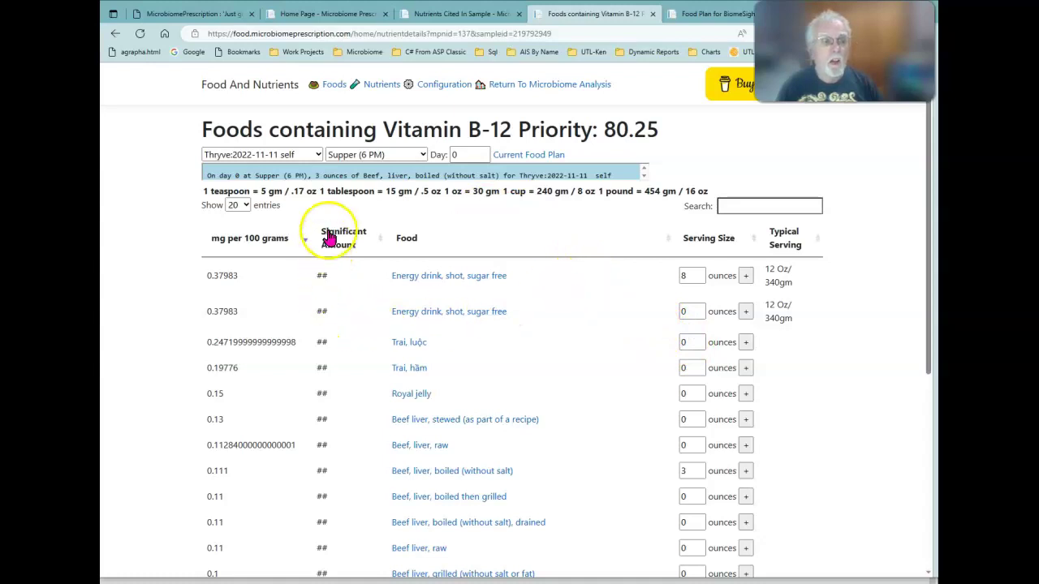
- Return to the Food And Nutrients home page and reopen the nutrients identified for the Thryve sample
click(271, 92)
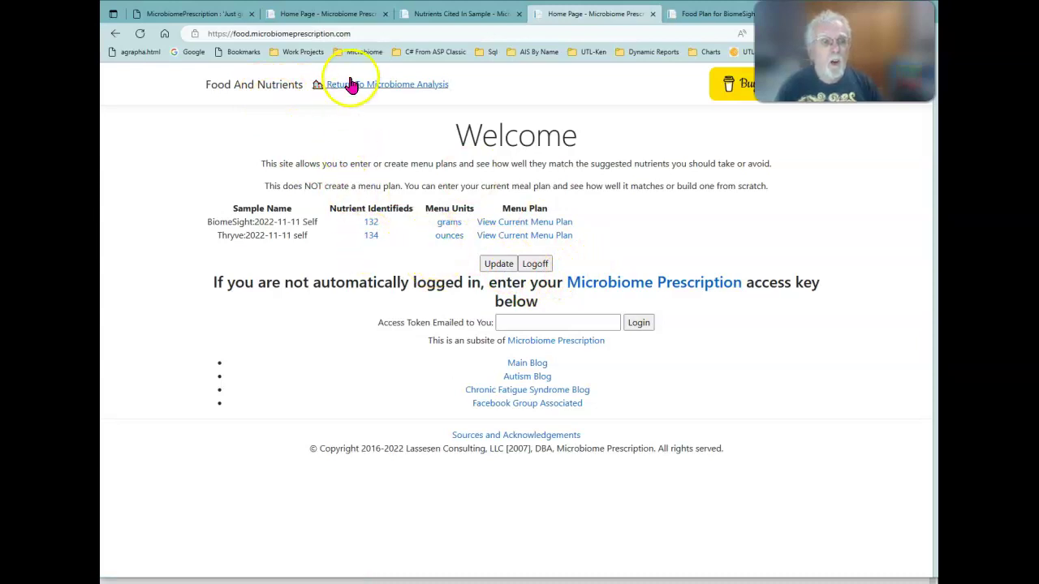
click(371, 237)
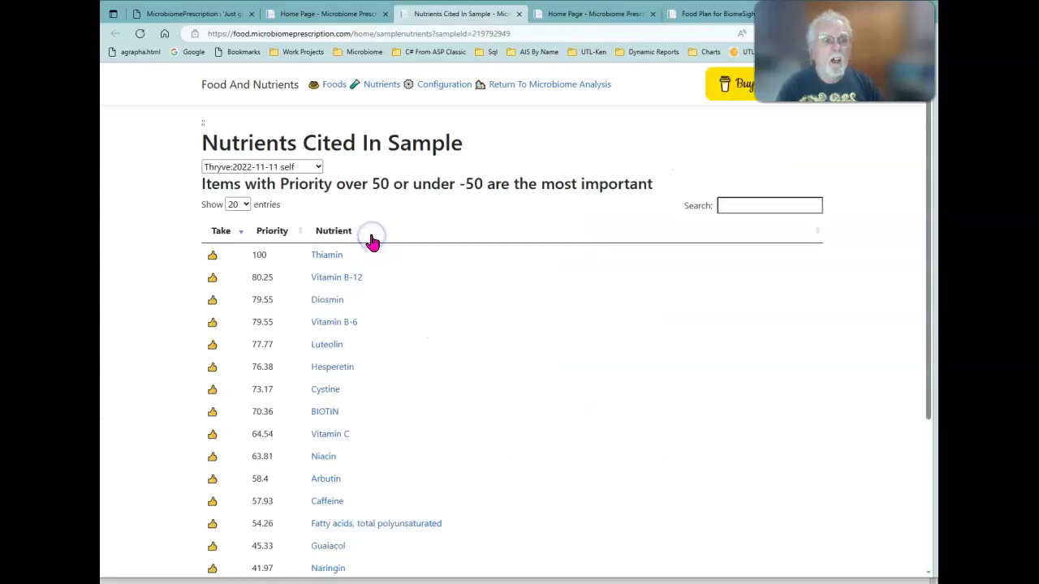
- Review the Thryve sample's nutrients with their number of foods, sorting by Preference, and return to the Food And Nutrients home page
click(381, 84)
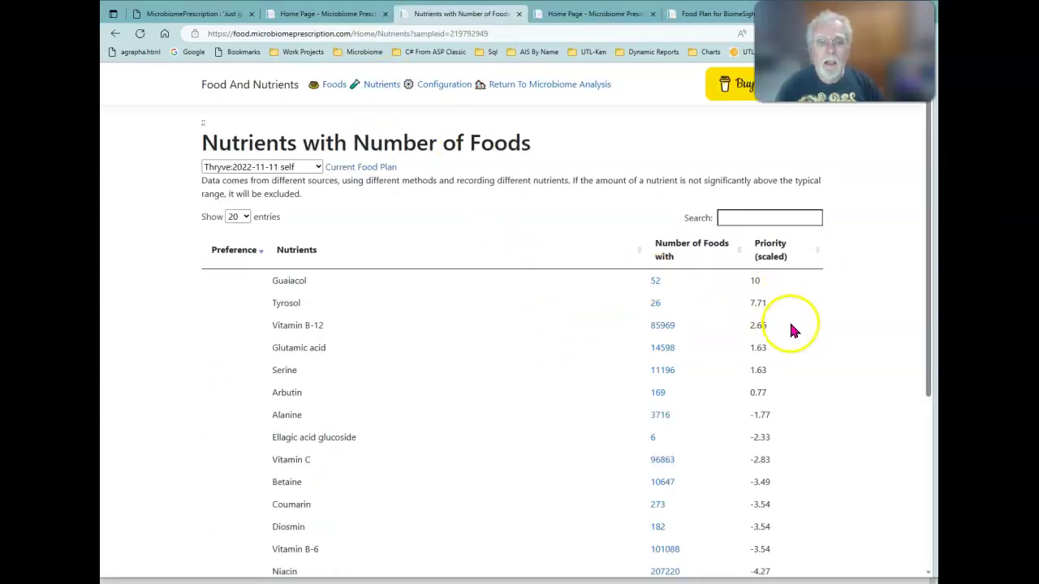
click(221, 247)
click(221, 249)
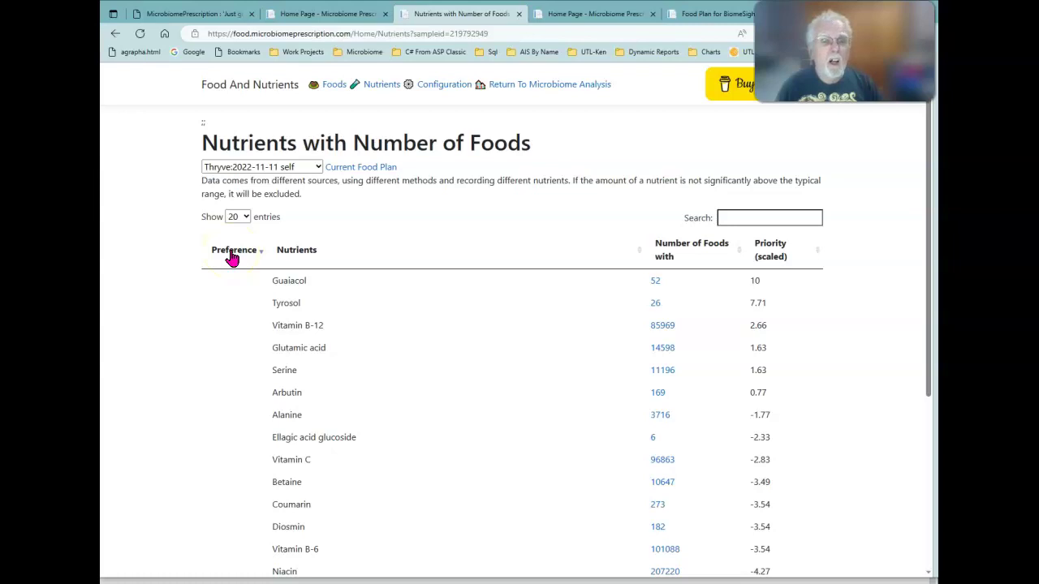
scroll(404, 367, down, 1)
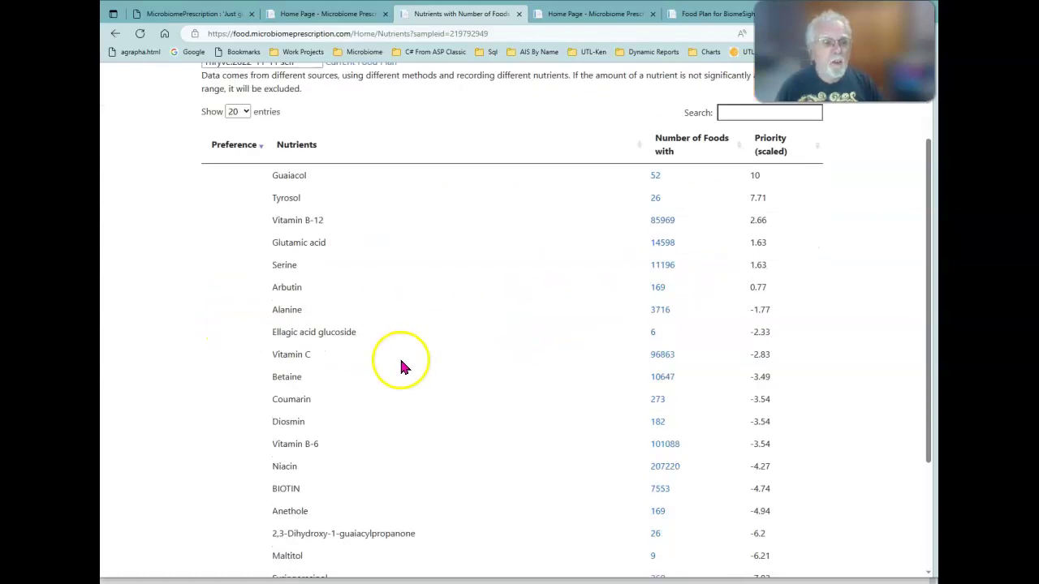
scroll(401, 365, down, 2)
scroll(399, 345, up, 3)
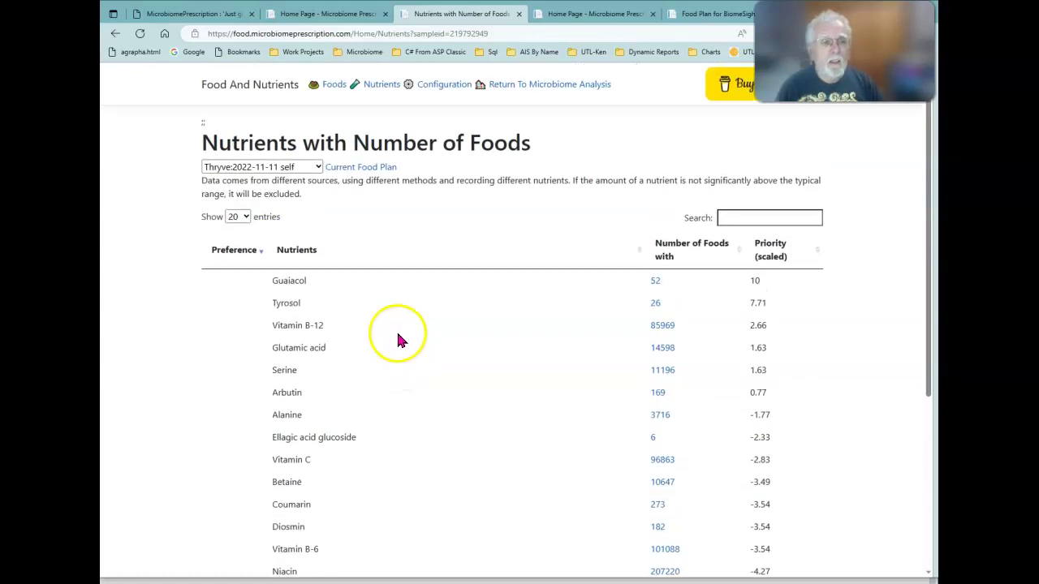
click(235, 252)
click(266, 99)
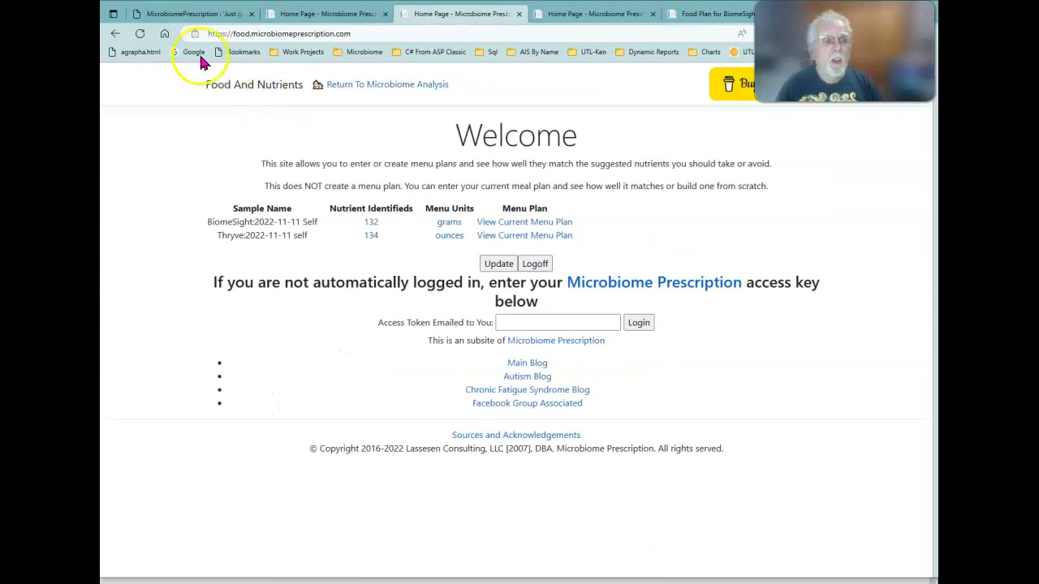
- Open the nutrients identified for the Thryve sample and list the foods containing Caffeine
click(140, 34)
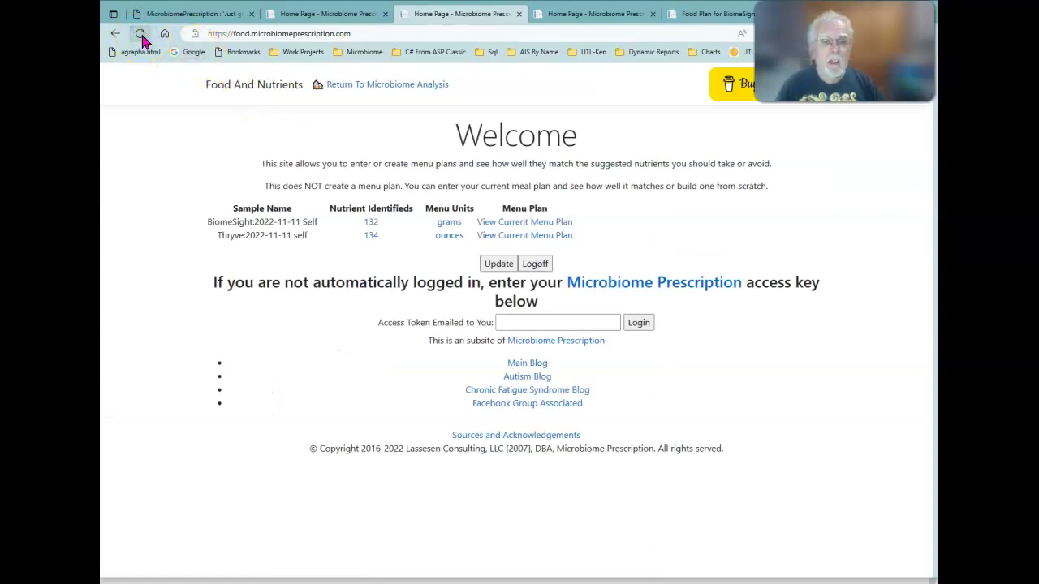
click(372, 236)
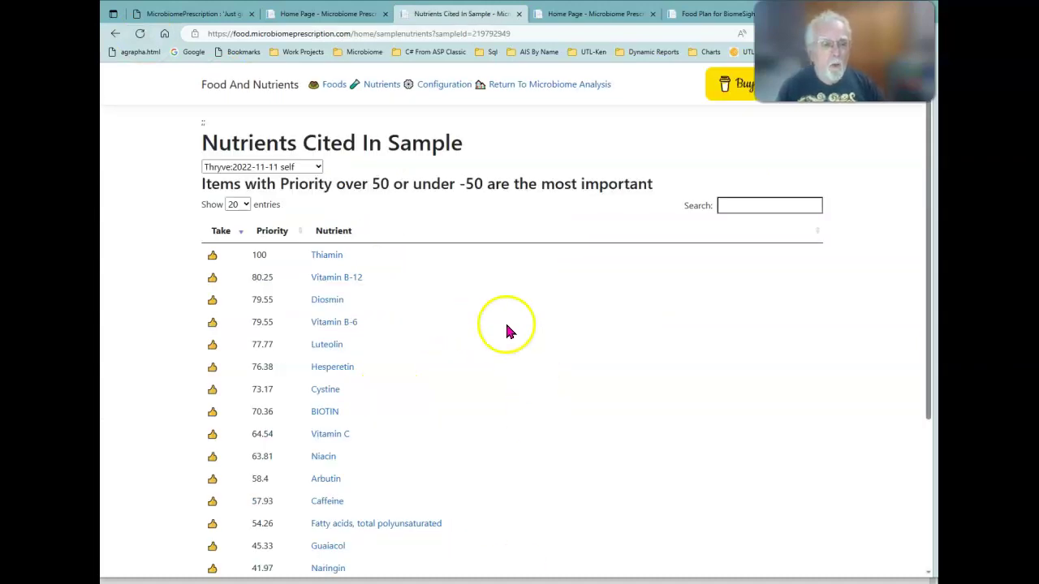
click(333, 503)
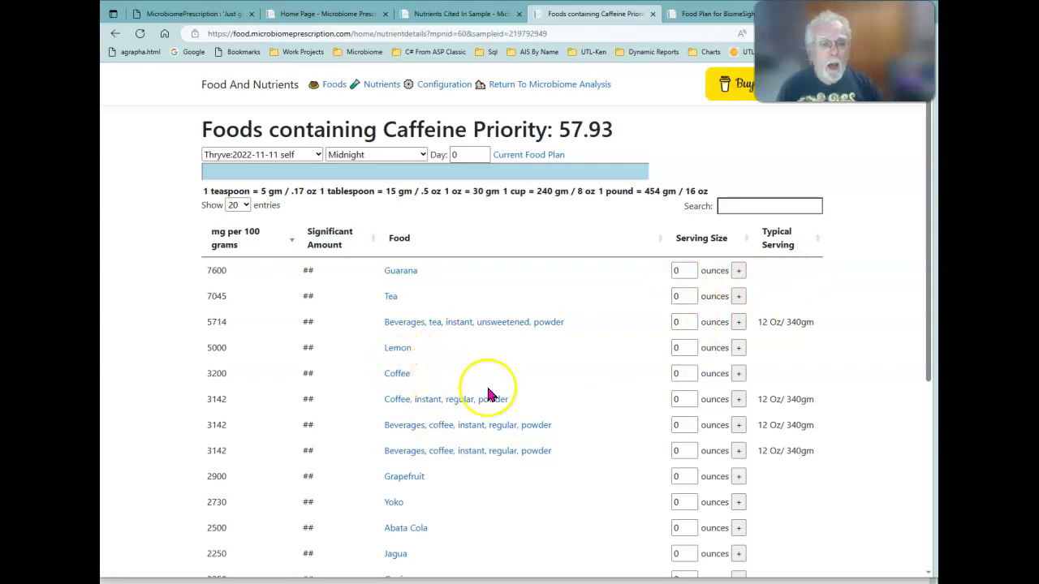
- Add 8 ounces of Coffee to the food plan at Breakfast (7 AM) on day 0
drag(674, 373, 665, 378)
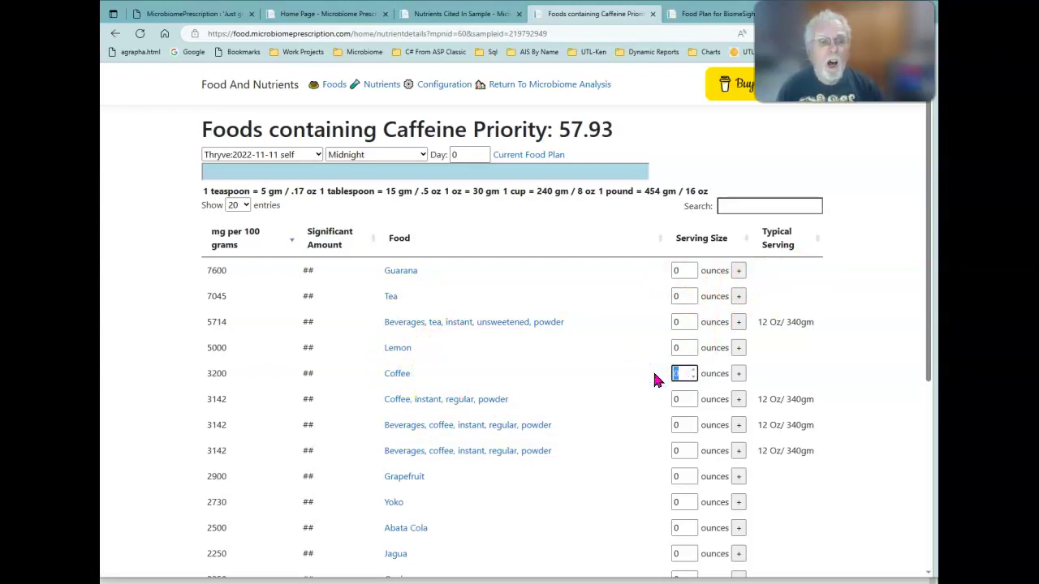
click(644, 342)
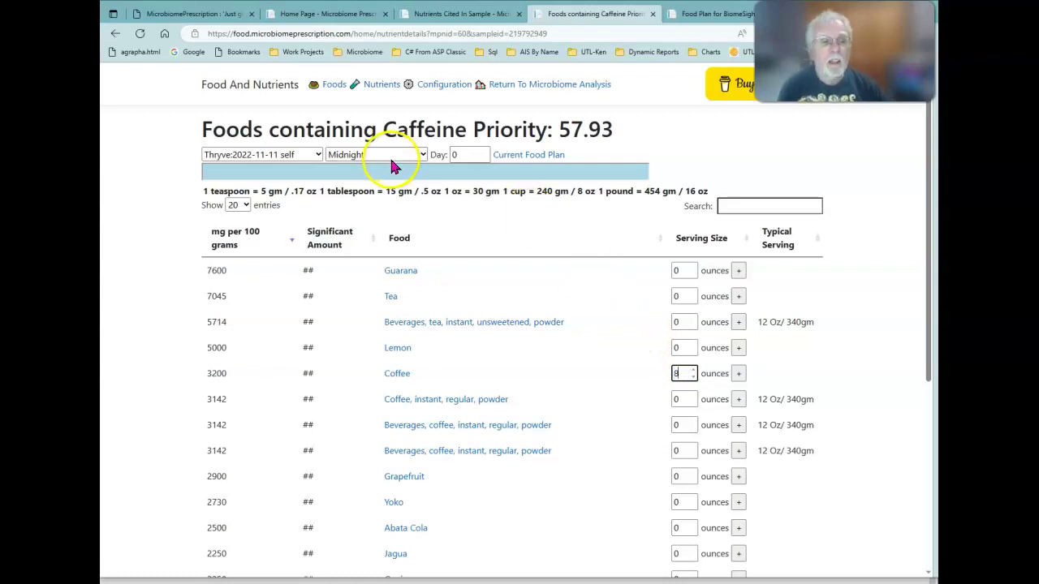
click(402, 153)
click(401, 256)
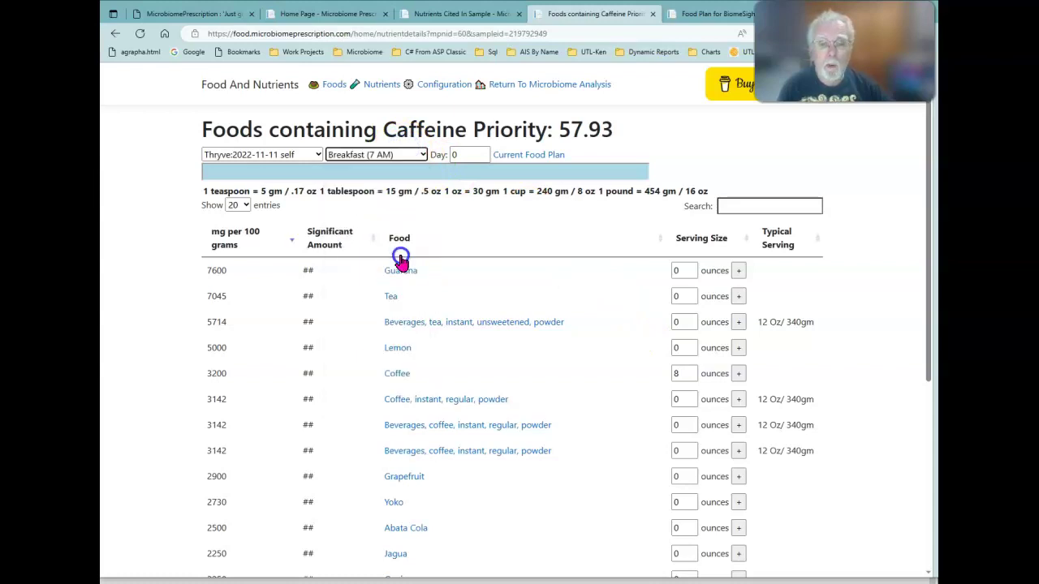
click(739, 375)
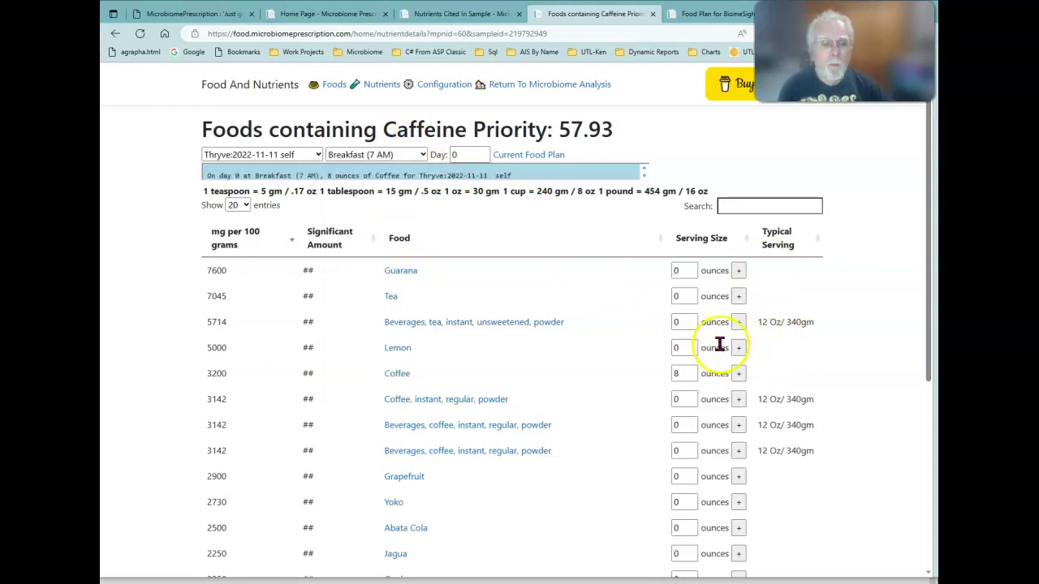
- Add 8 ounces of Coffee to the food plan at Lunch (Noon) on day 0
click(422, 154)
click(402, 318)
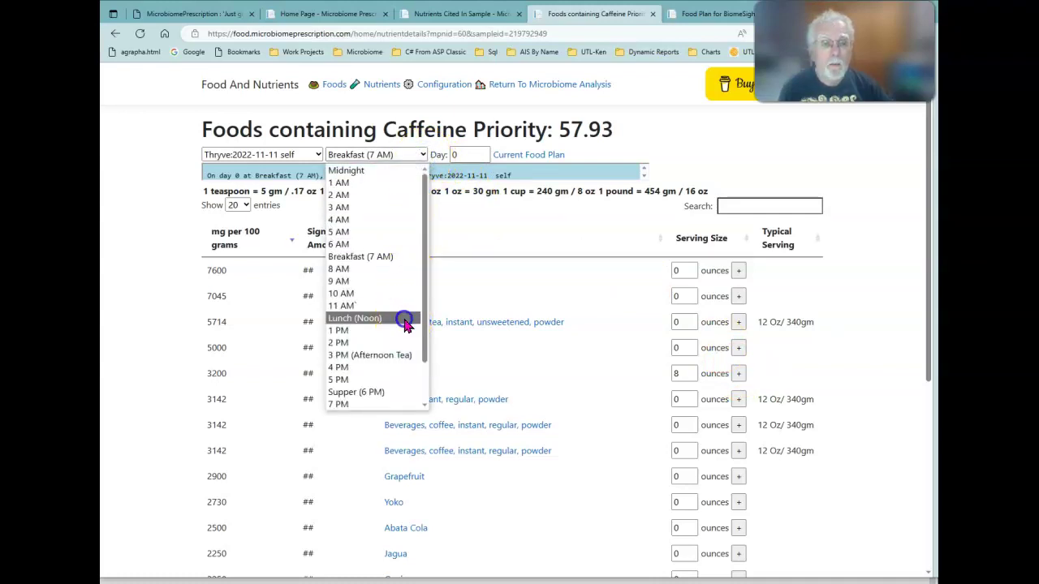
click(740, 376)
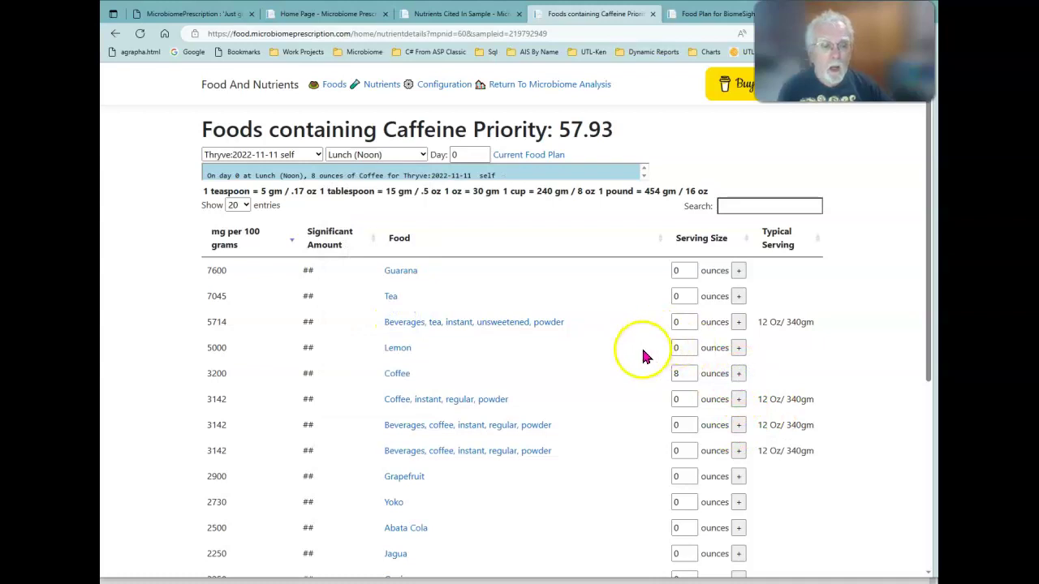
- Set the Tea serving size to 8 ounces and add 8 ounces of Coffee at 3 PM (Afternoon Tea) on day 0
scroll(573, 383, down, 5)
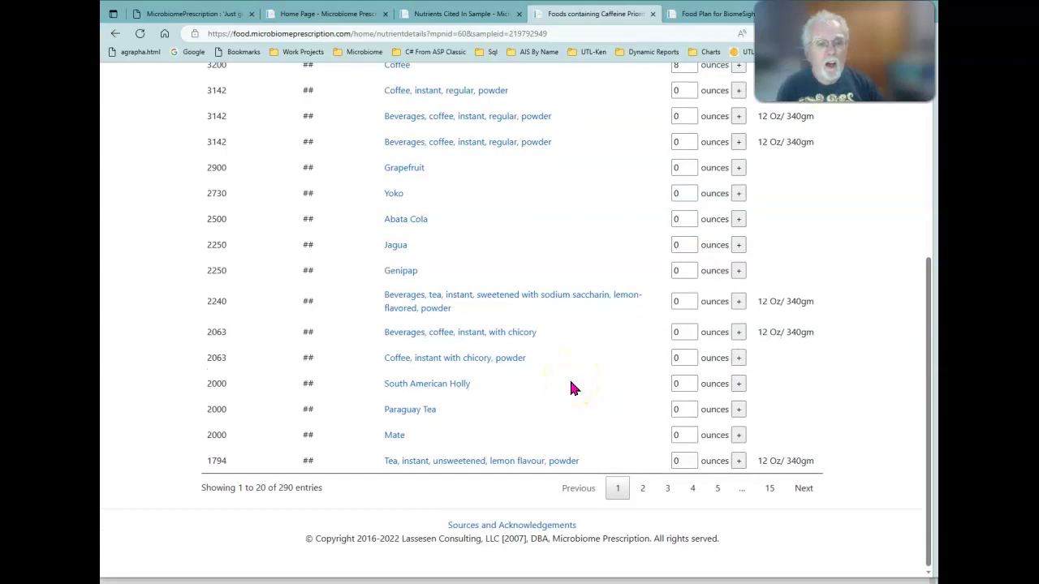
scroll(569, 378, up, 5)
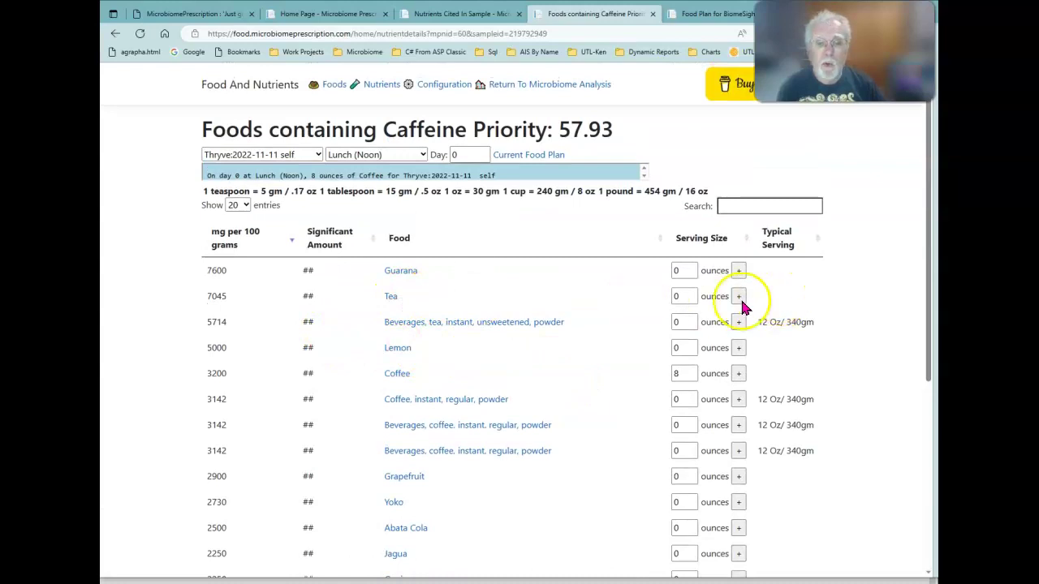
drag(686, 297, 658, 304)
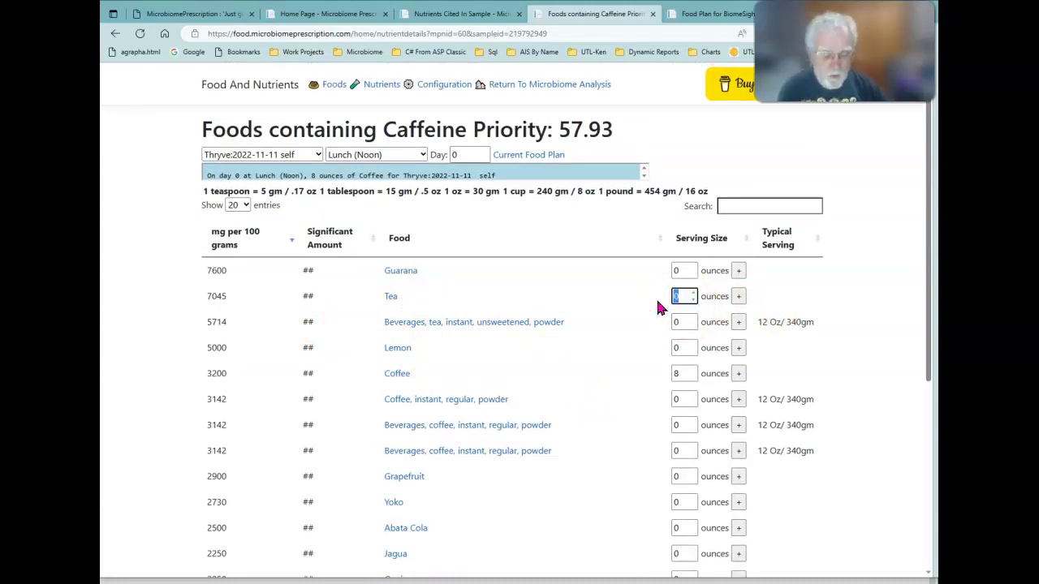
text(8)
click(365, 155)
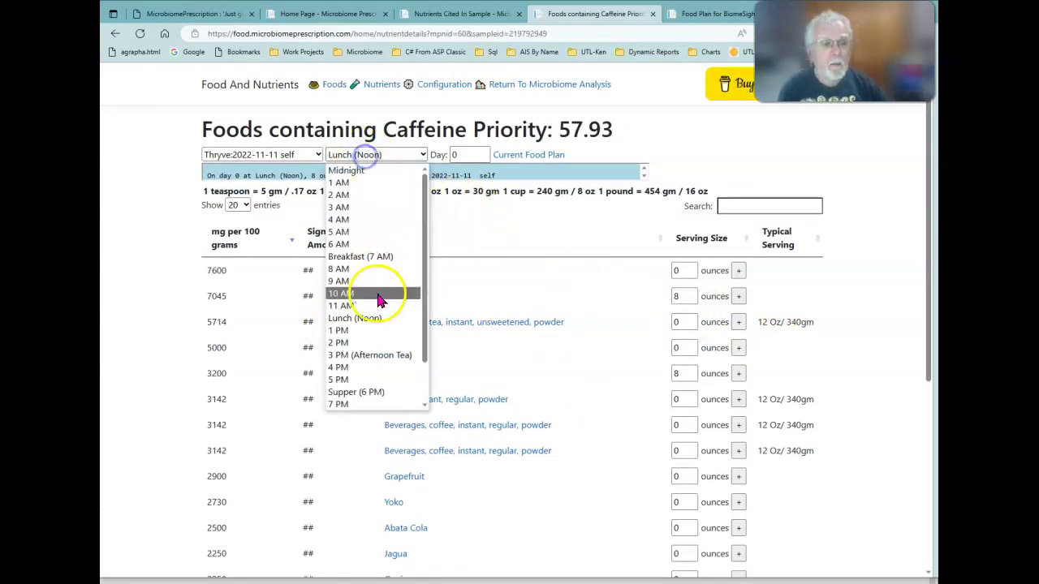
click(382, 355)
click(739, 374)
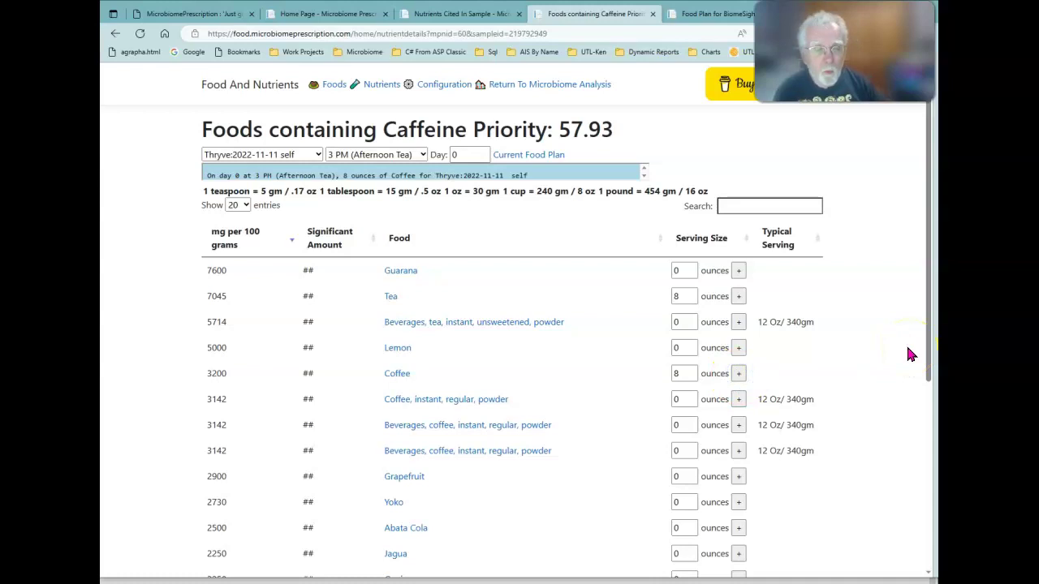
- Review the current food plan for the Thryve sample, and search the foods for "sandwich"
click(536, 156)
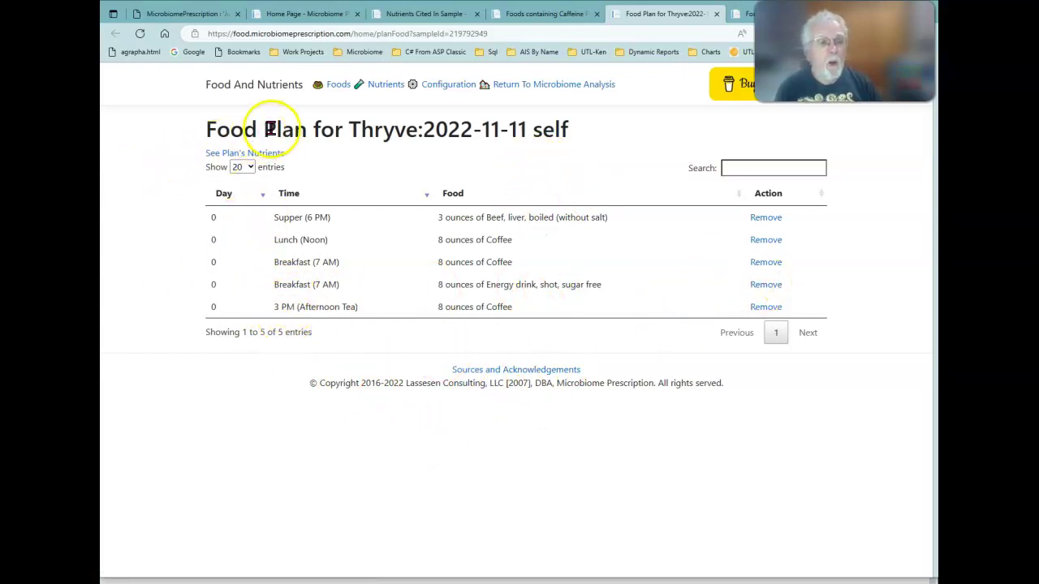
click(336, 92)
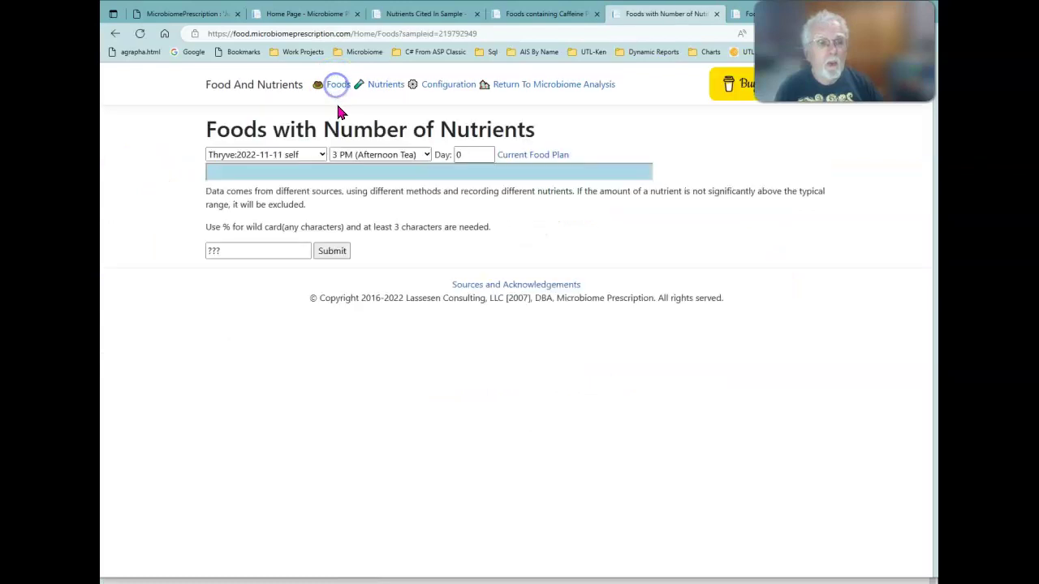
double_click(244, 252)
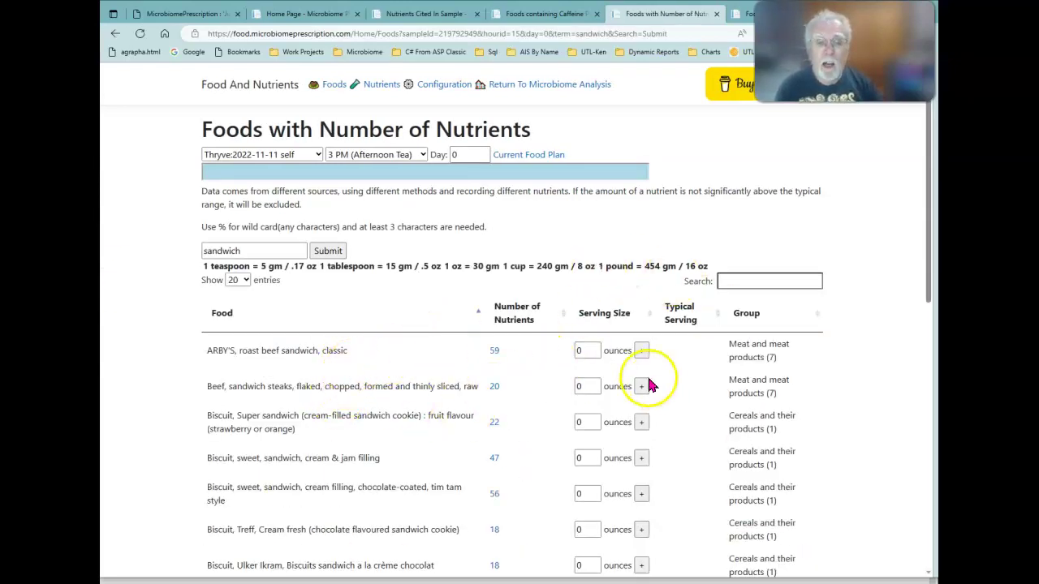
- Add 8 ounces of ARBY'S classic roast beef sandwich to the food plan at 3 PM (Afternoon Tea) on day 0
double_click(585, 351)
text(8)
click(642, 352)
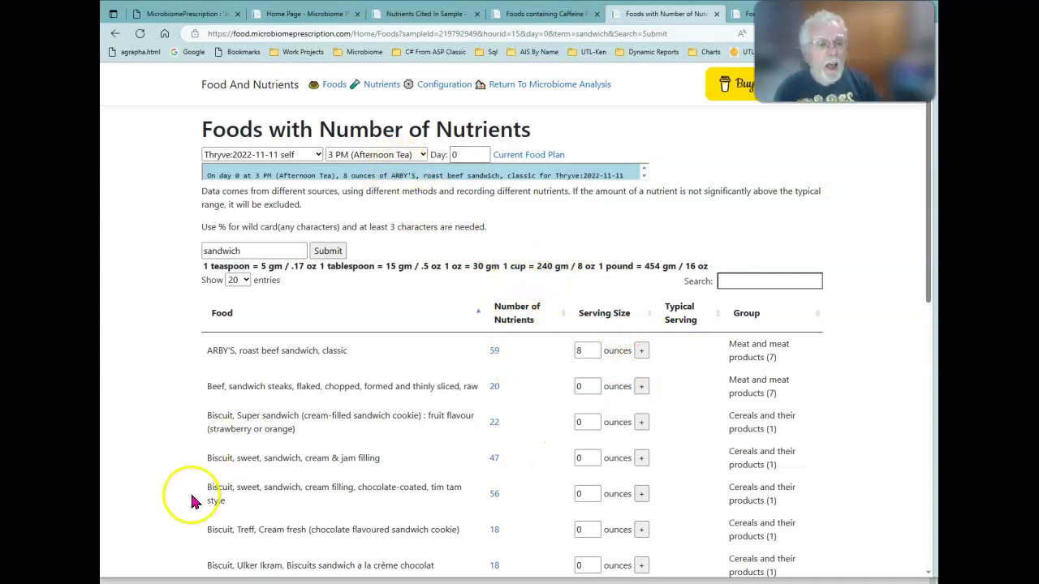
- Look through the sandwich entries and search the foods for "pizza"
scroll(257, 412, down, 3)
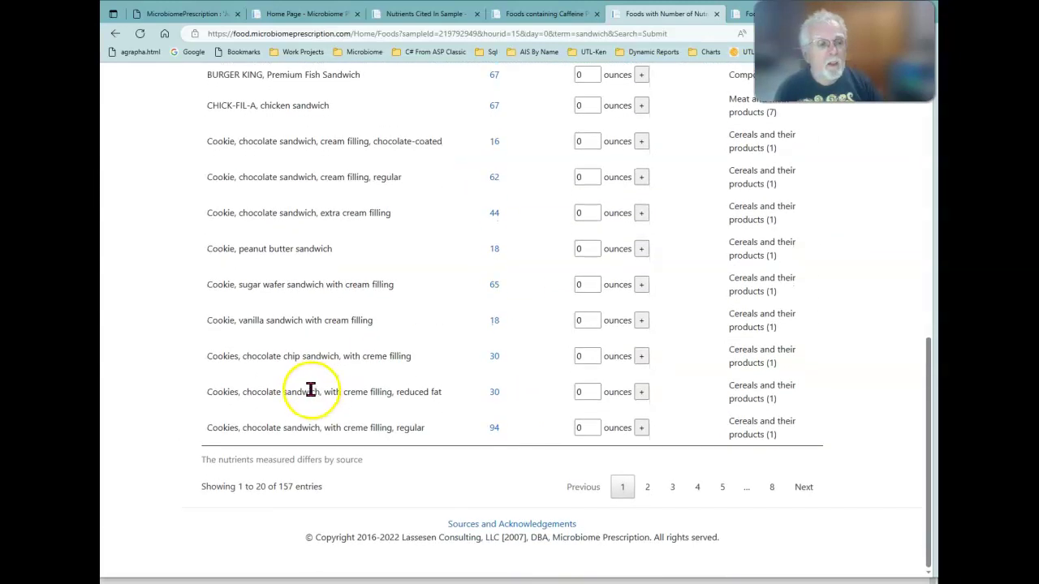
scroll(311, 390, up, 10)
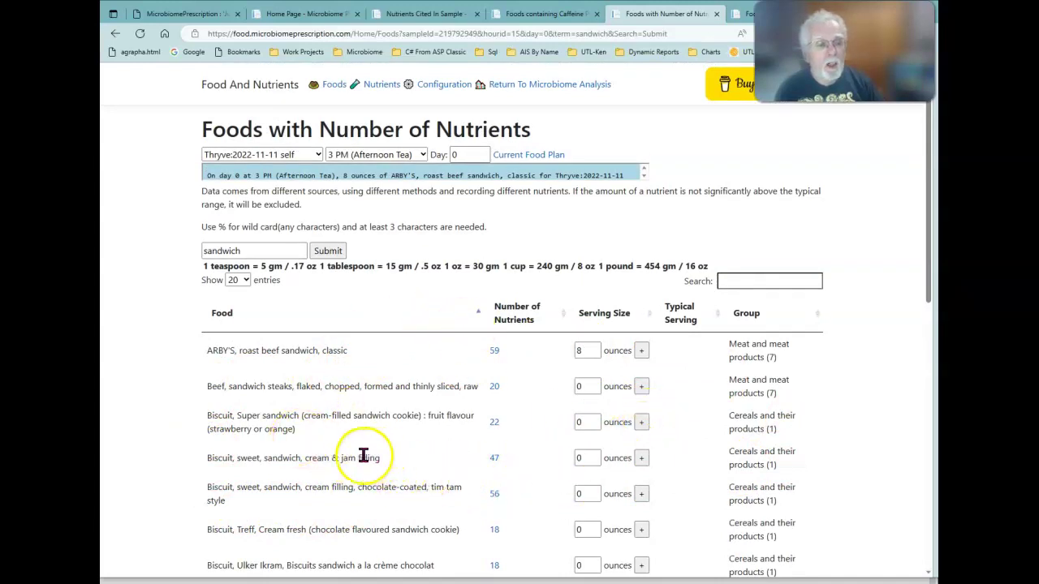
click(234, 255)
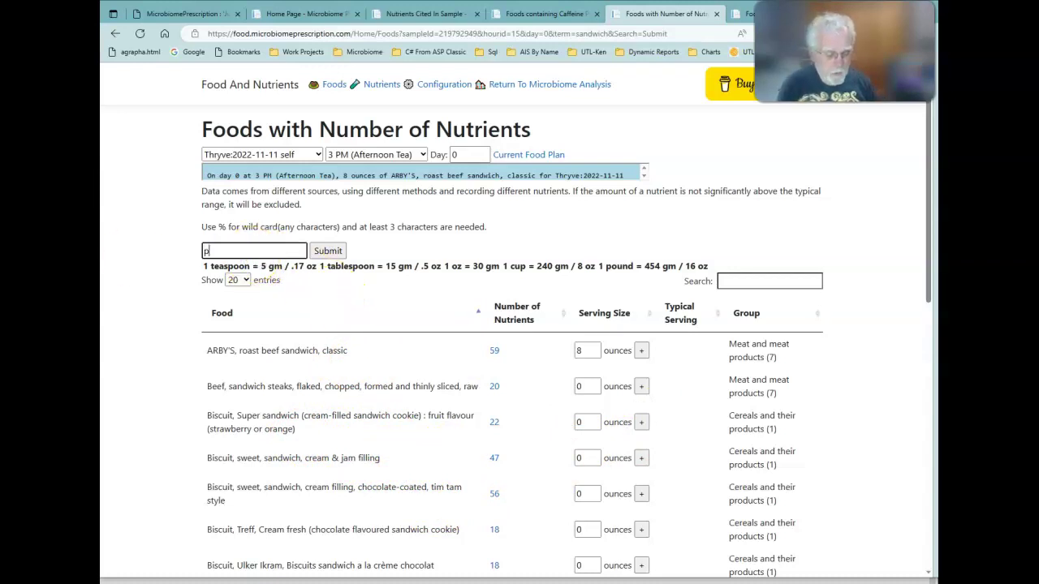
text(pizza)
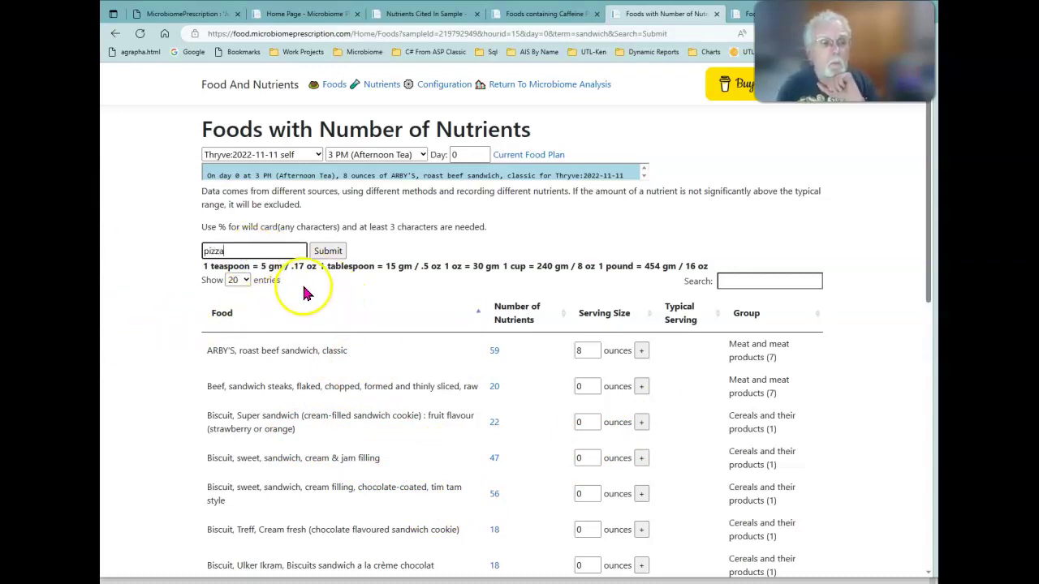
click(327, 252)
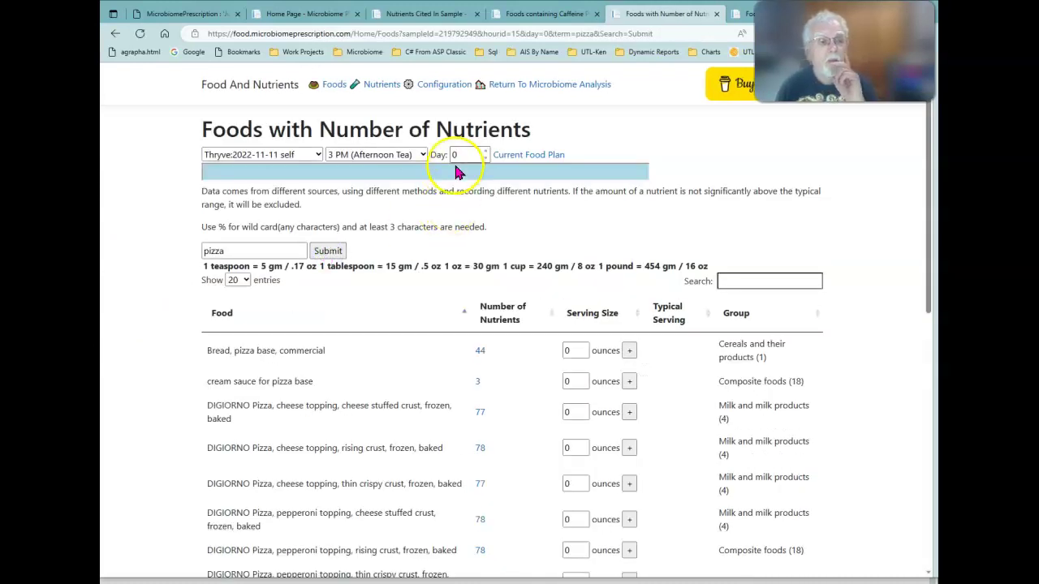
- Add 8 ounces of baked DIGIORNO Pizza with cheese topping and cheese stuffed crust at Supper (6 PM) on day 0
click(421, 157)
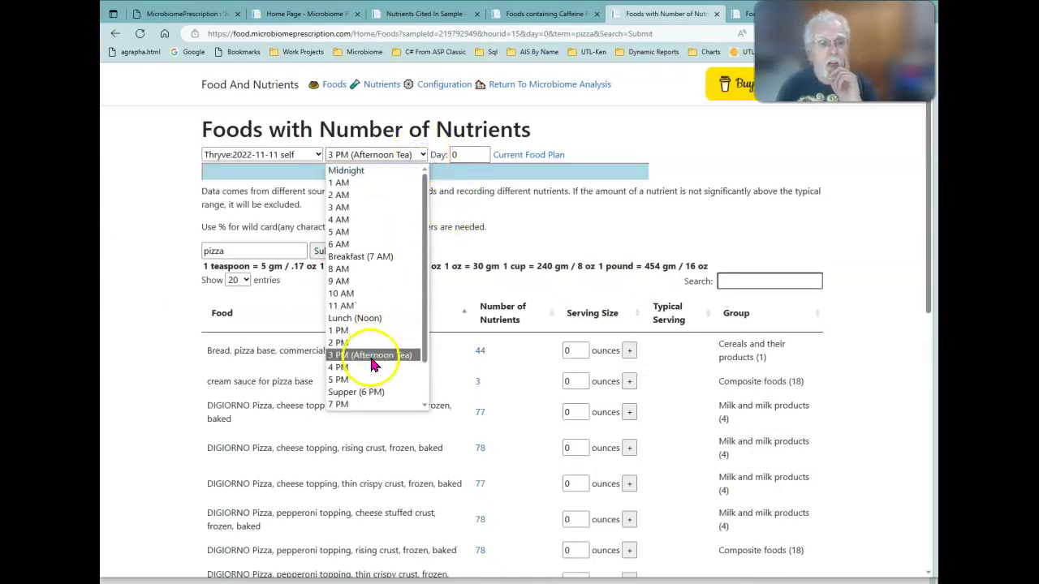
click(376, 393)
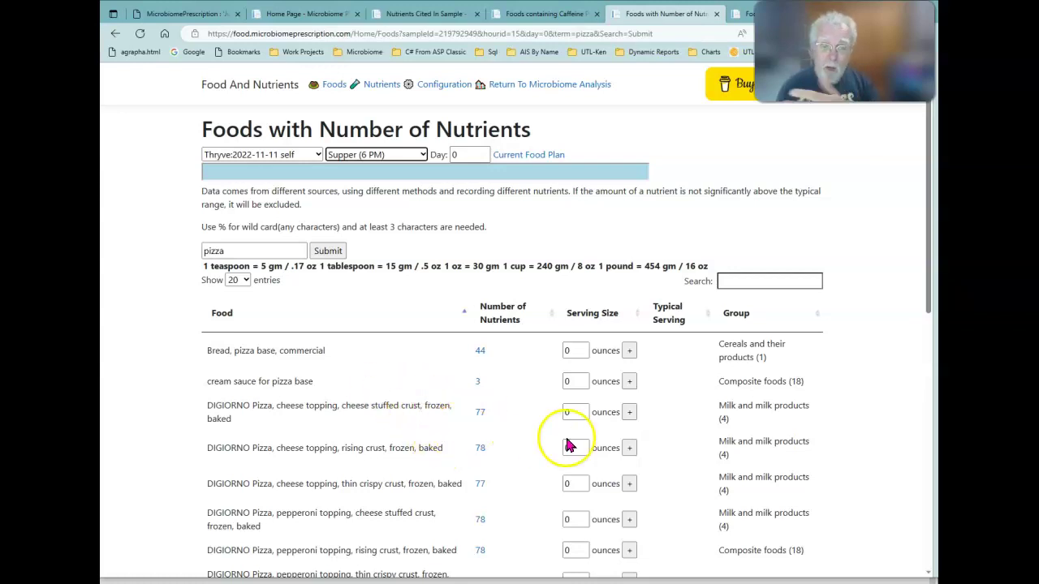
drag(576, 413, 555, 412)
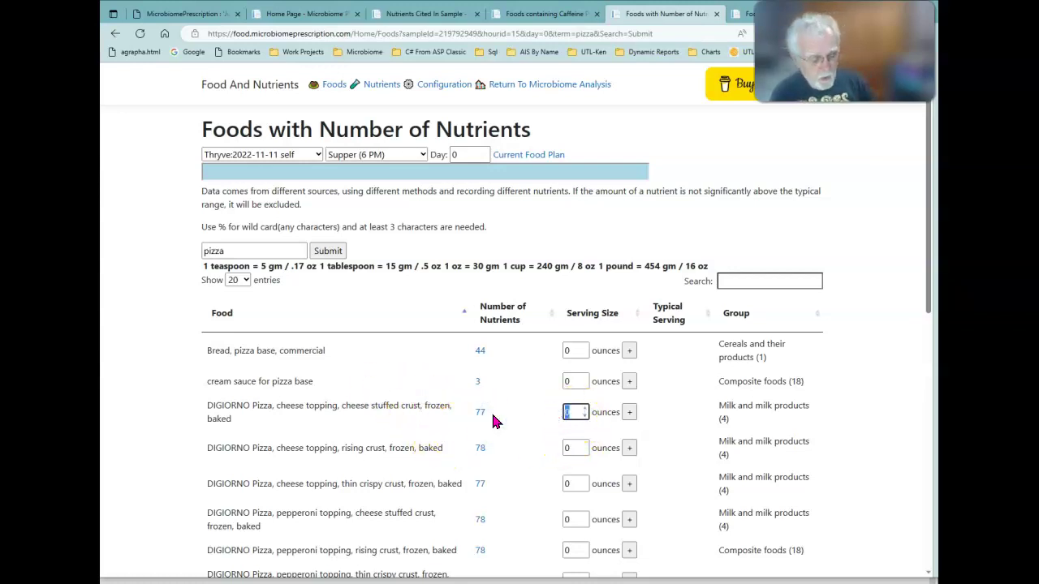
text(8)
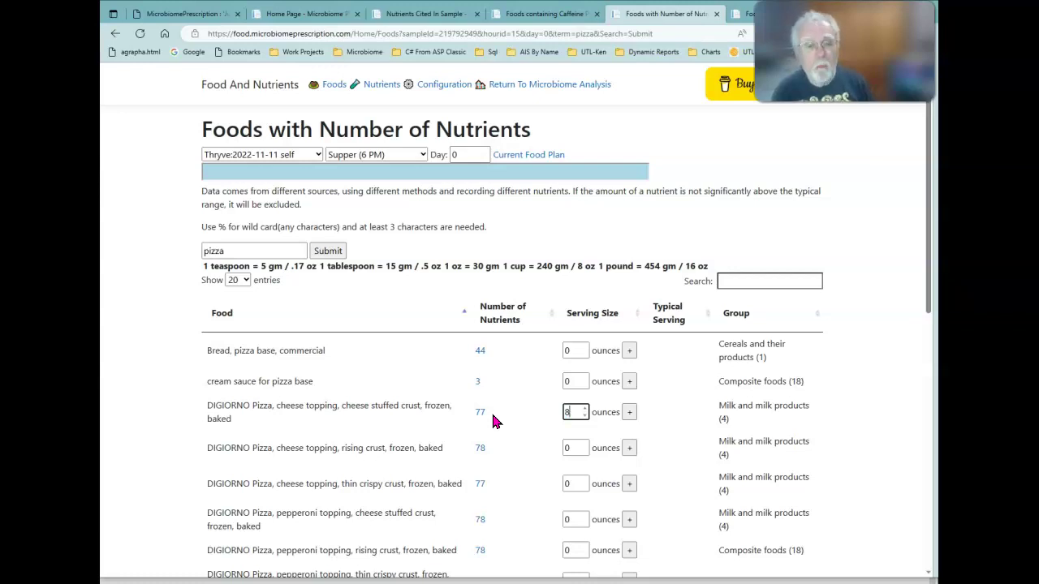
click(630, 416)
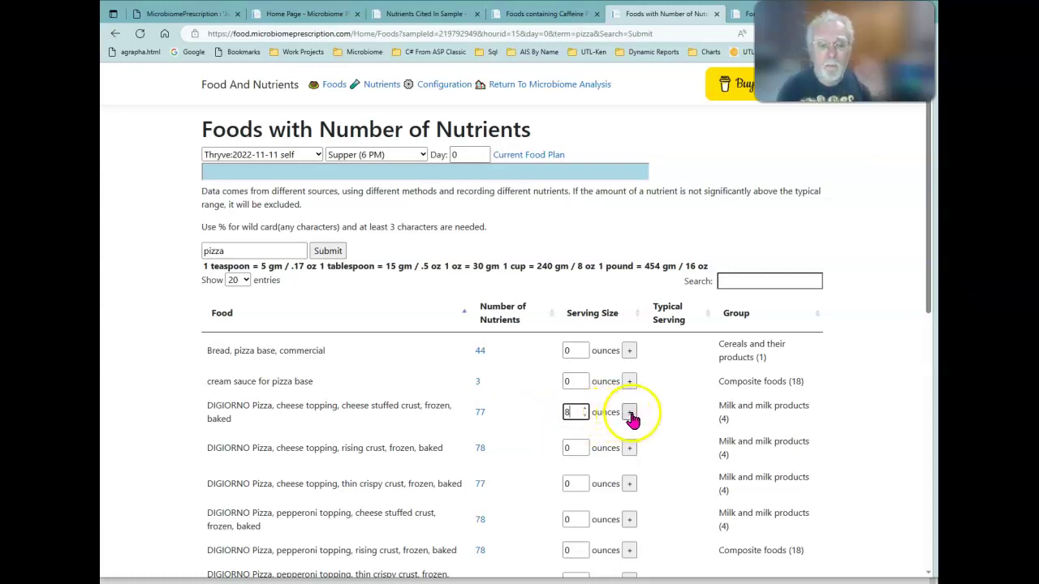
- Open the current food plan's nutrients and sort them by Priority with the recommended ones first to compare daily amounts against the DRI
click(545, 155)
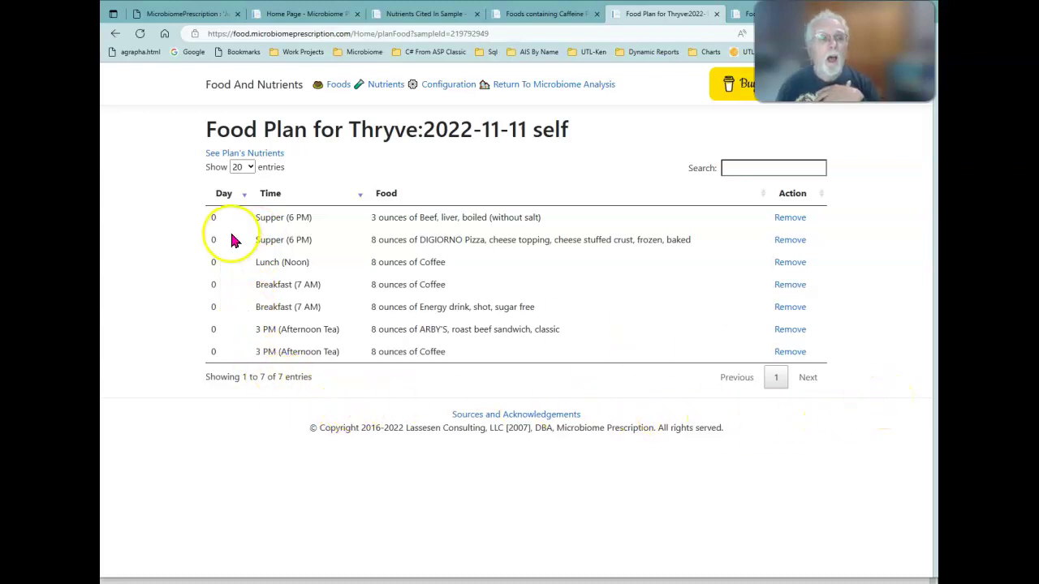
click(266, 154)
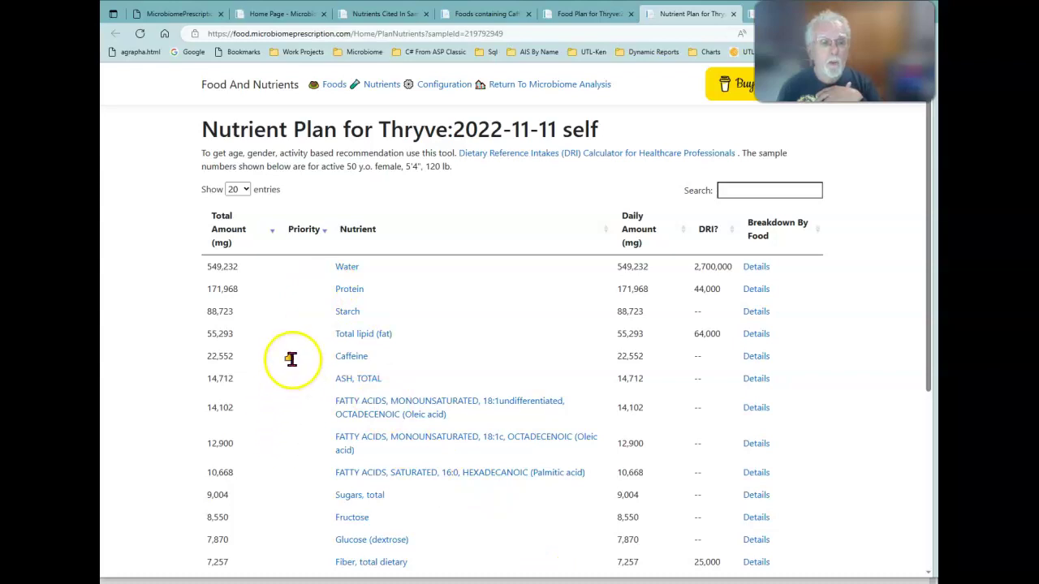
click(311, 238)
click(310, 237)
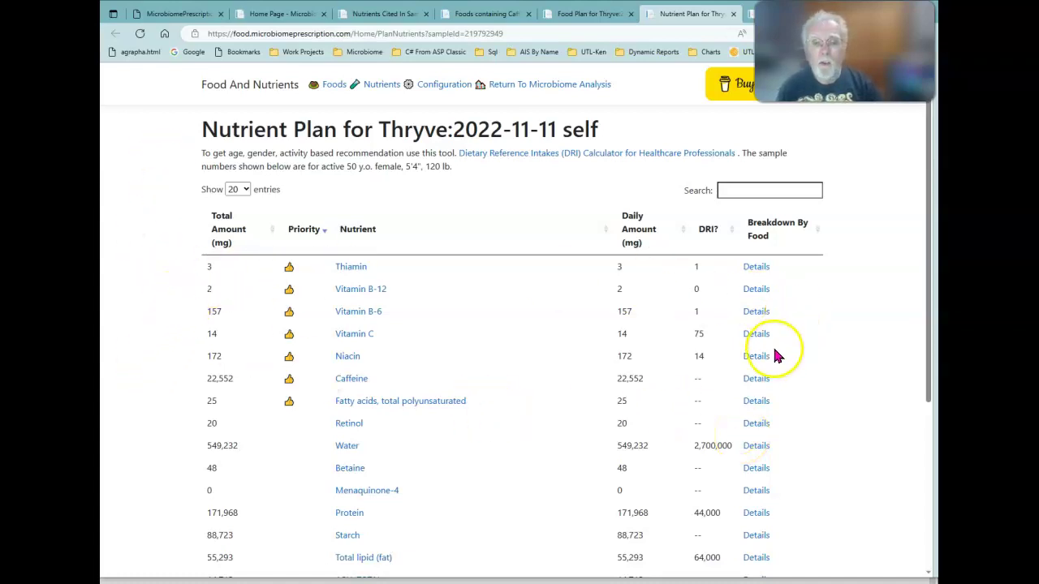
mouse_move(705, 242)
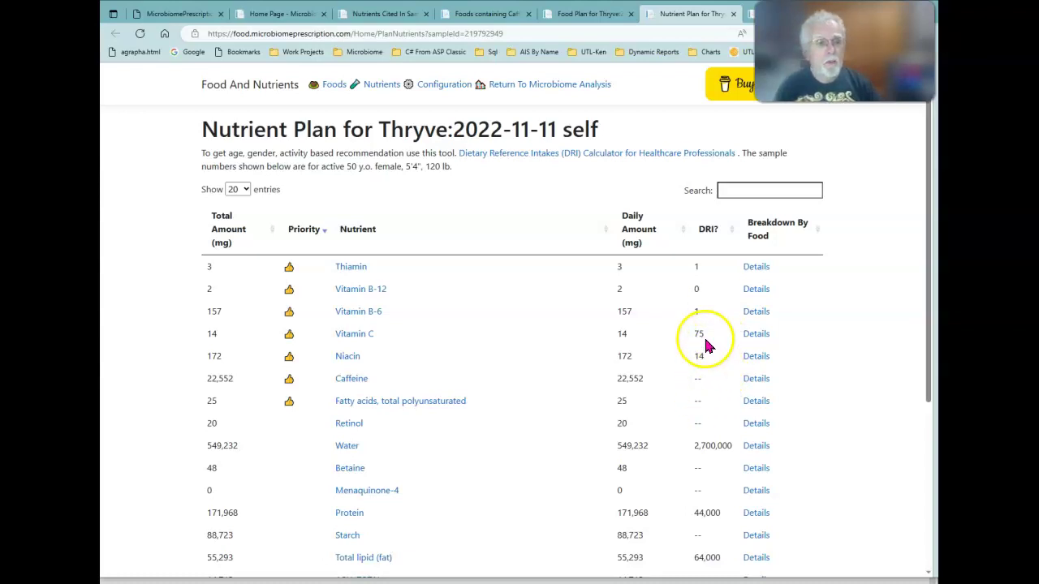
- From the foods containing Vitamin C, add 4 ounces of freeze-dried sweet red peppers to the food plan at Supper (6 PM) on day 0
click(355, 334)
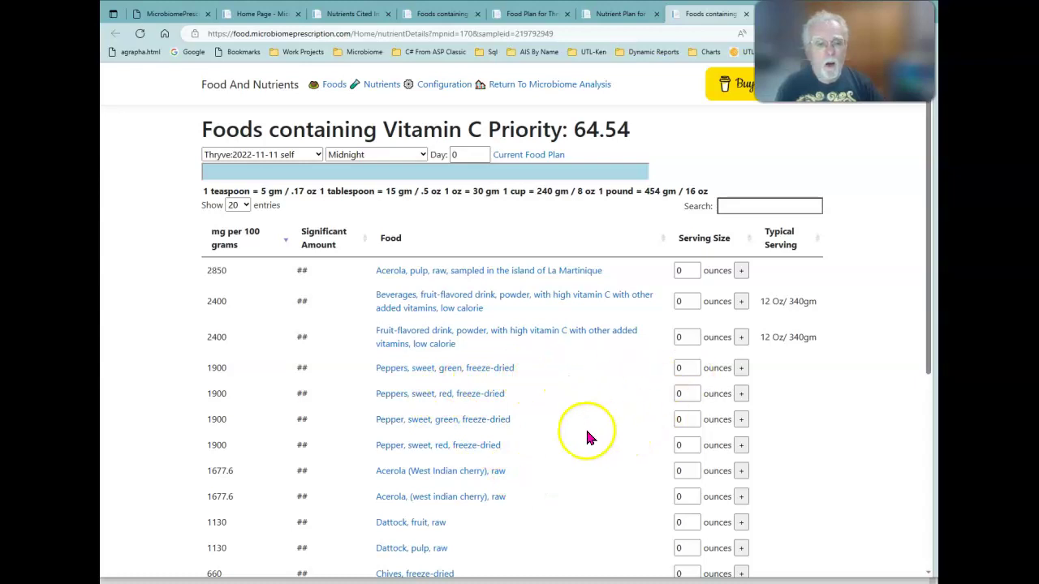
double_click(687, 394)
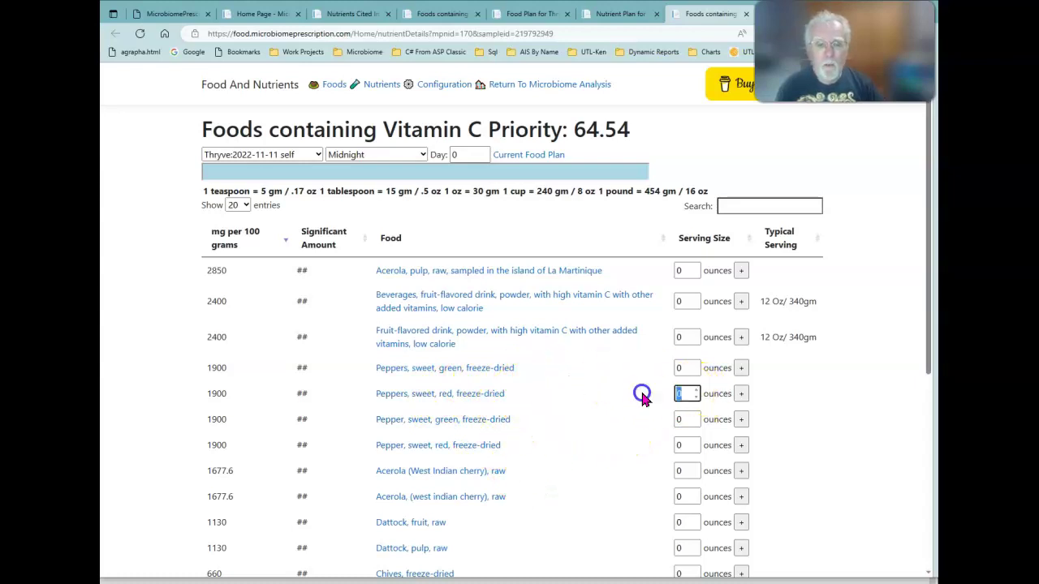
text(4)
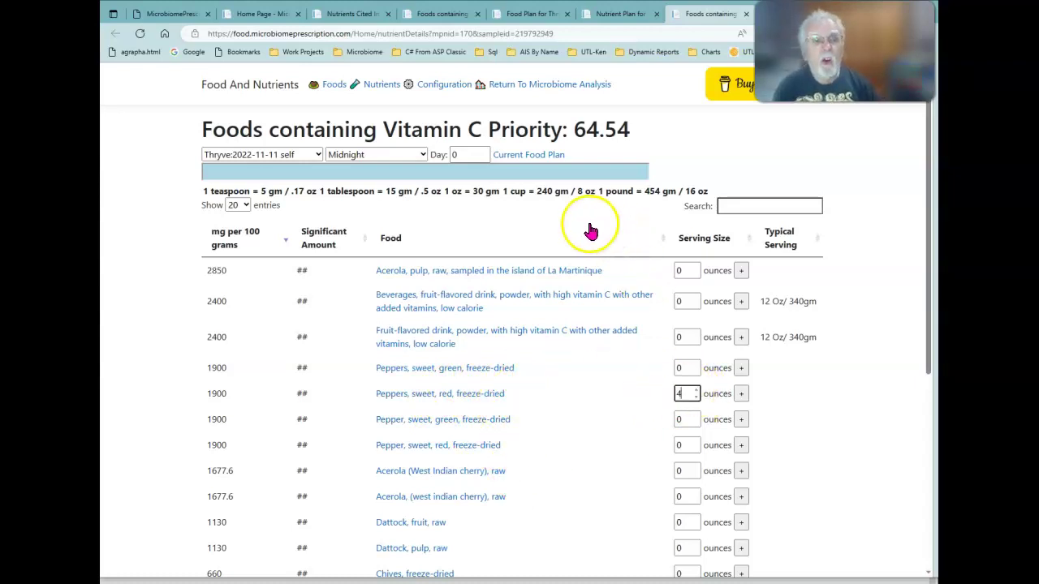
click(424, 156)
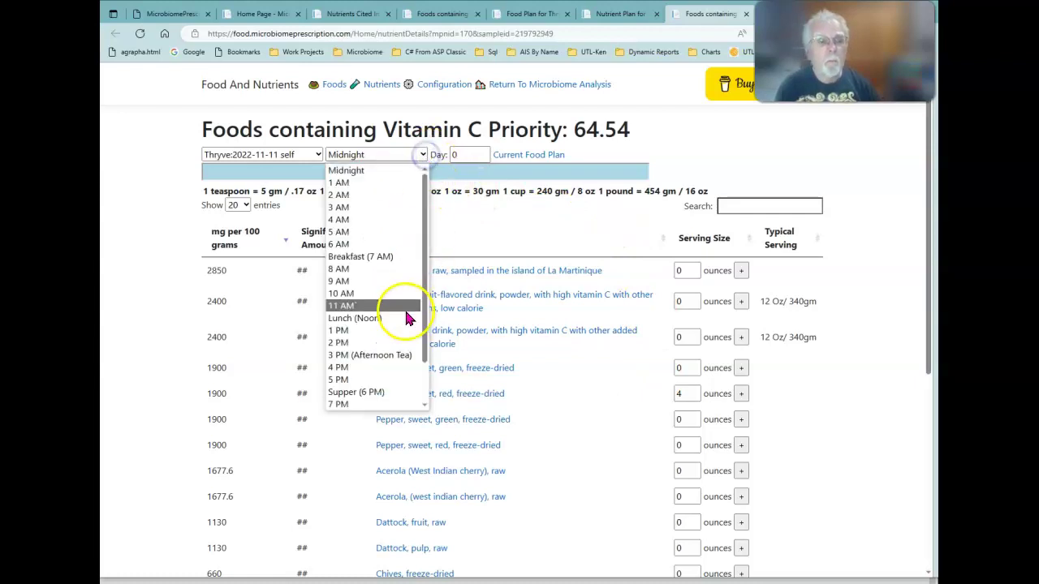
click(396, 393)
click(742, 396)
- Look through the foods richest in Vitamin C, comparing their amounts per 100 grams and the significant-amount marks
scroll(496, 432, down, 4)
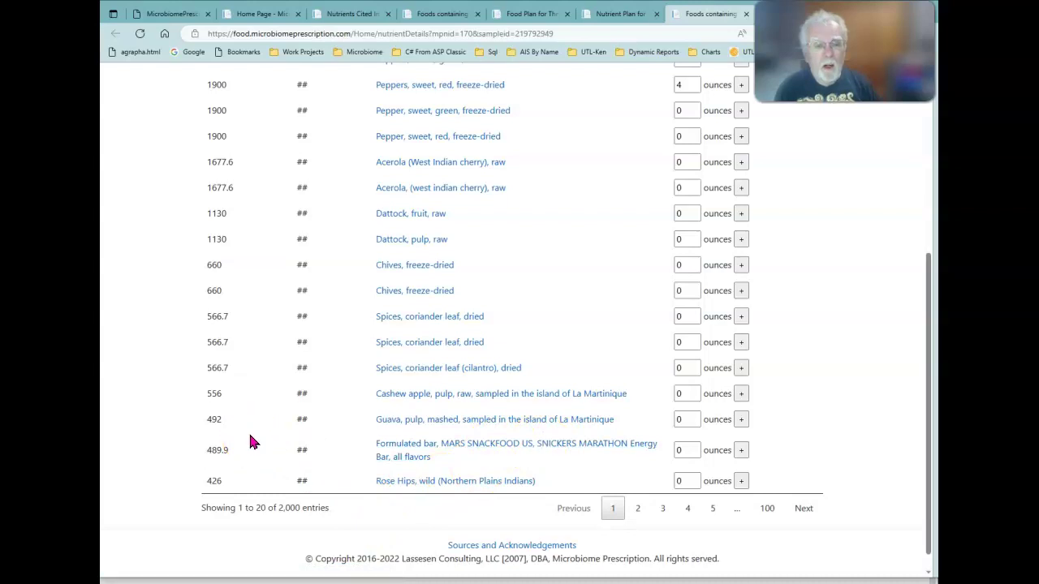
scroll(251, 439, up, 4)
scroll(255, 439, down, 1)
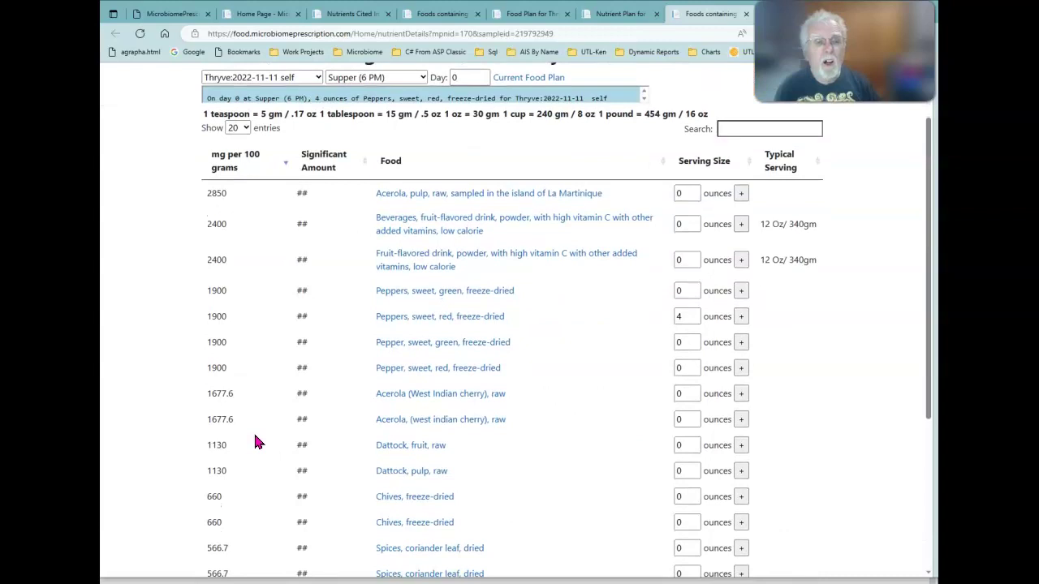
scroll(302, 361, up, 1)
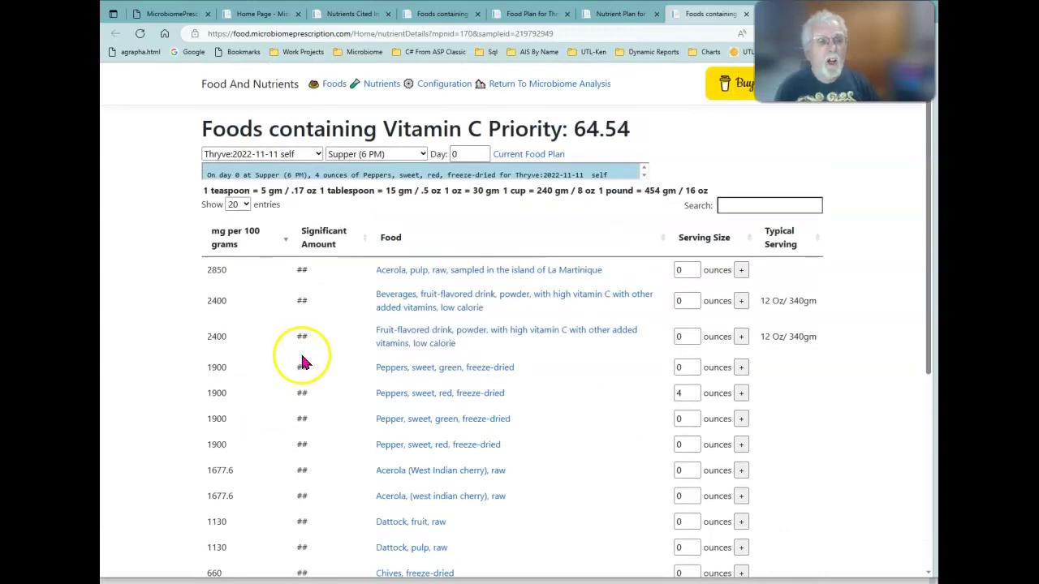
scroll(302, 361, down, 4)
scroll(302, 361, up, 4)
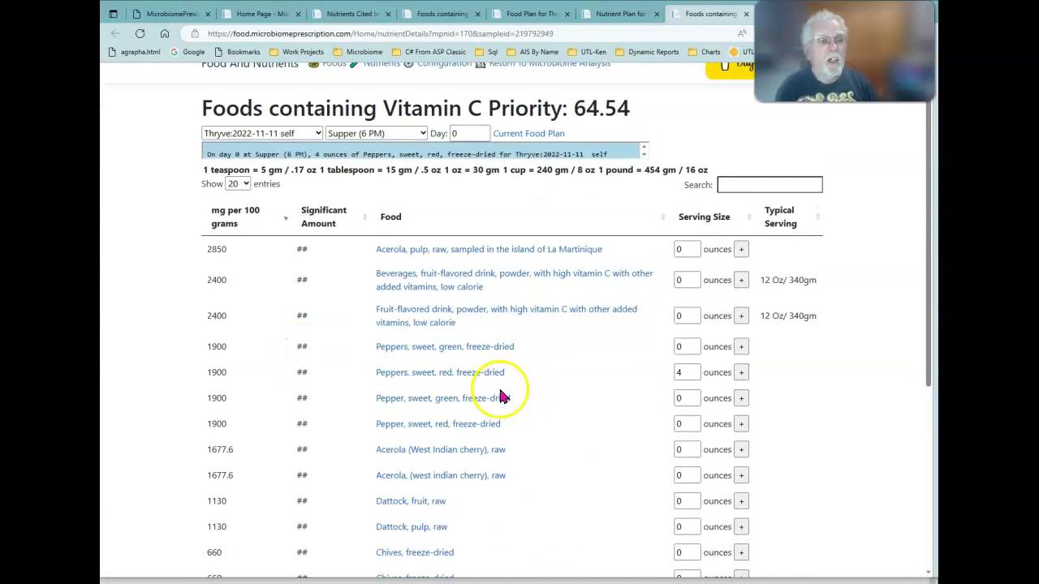
scroll(503, 396, down, 2)
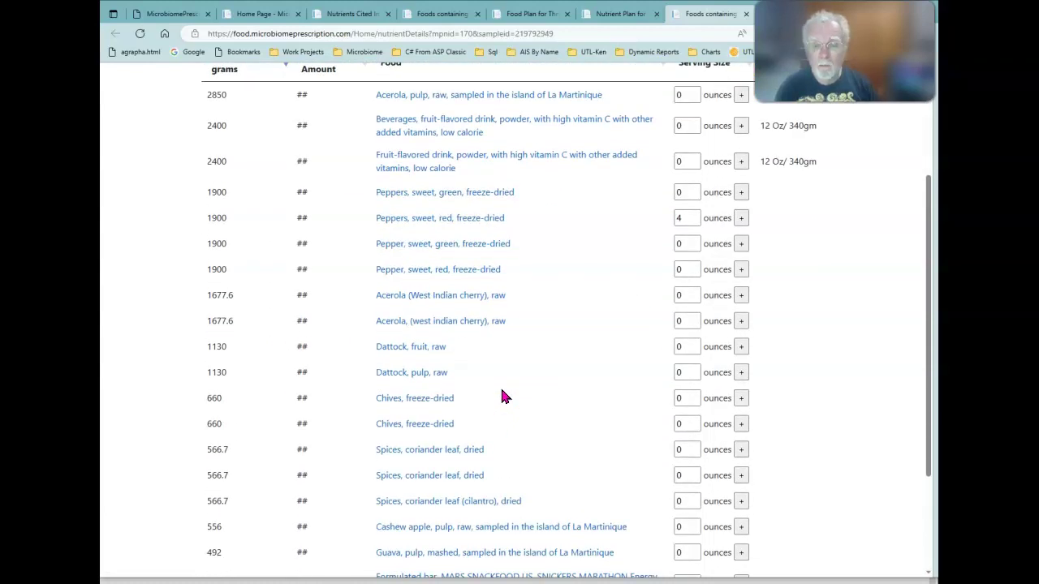
scroll(503, 396, down, 2)
scroll(499, 389, up, 5)
- Search the Vitamin C foods for "orange", add 12 ounces of undiluted frozen concentrate orange juice at Breakfast (7 AM), and open the current food plan
click(750, 206)
text(orange)
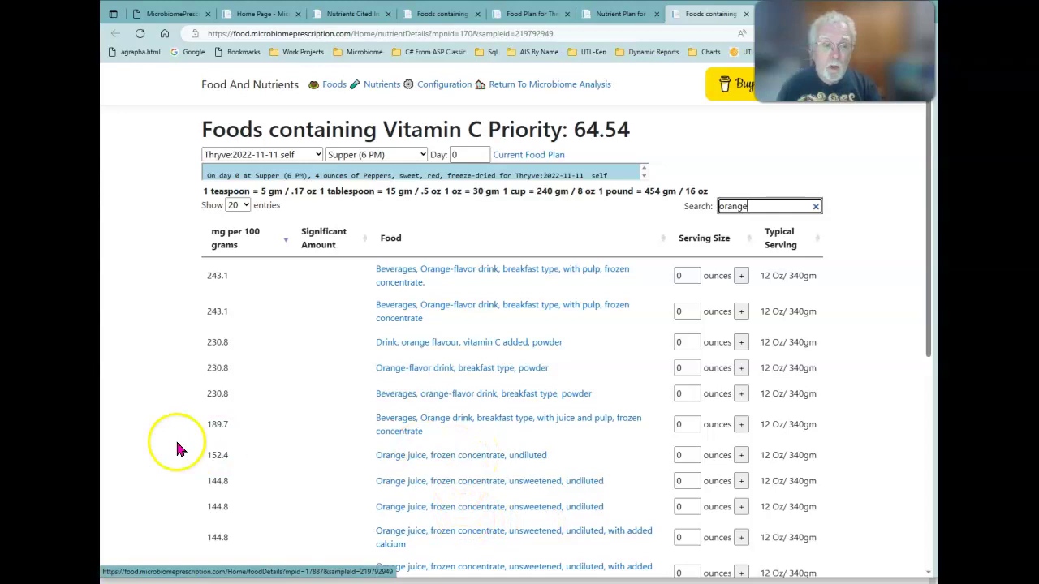
double_click(684, 455)
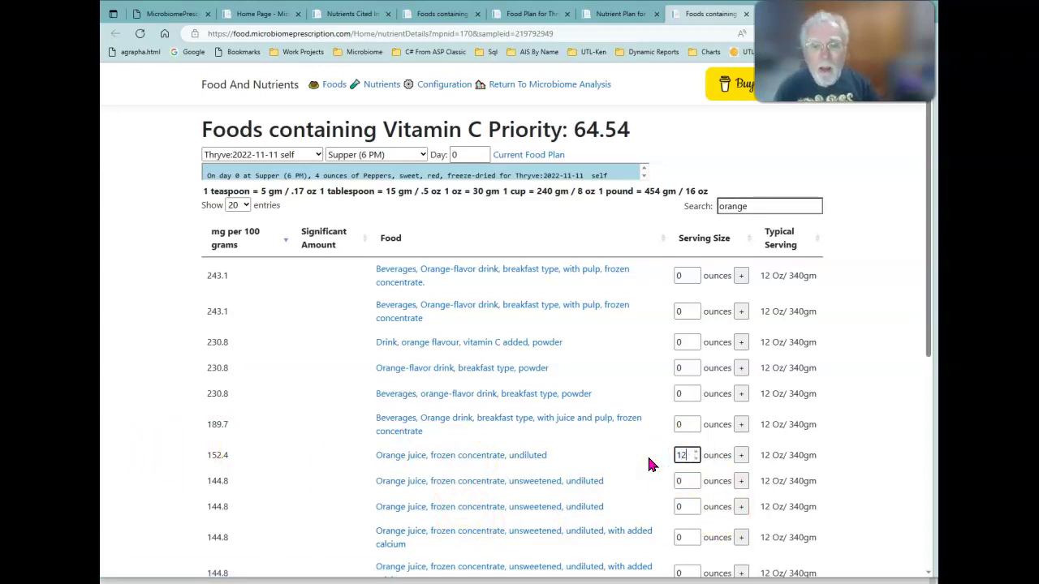
click(423, 155)
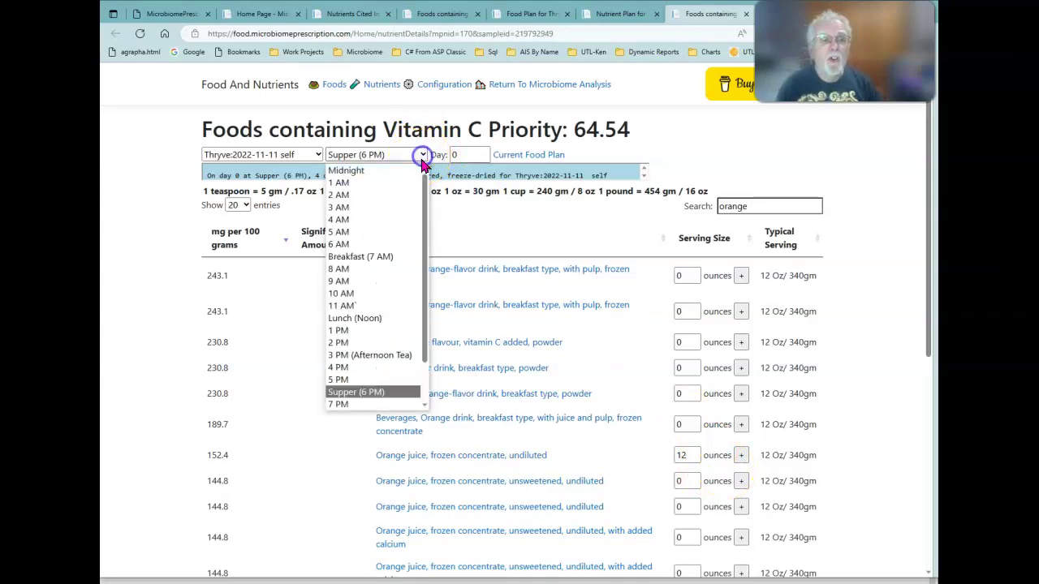
click(396, 255)
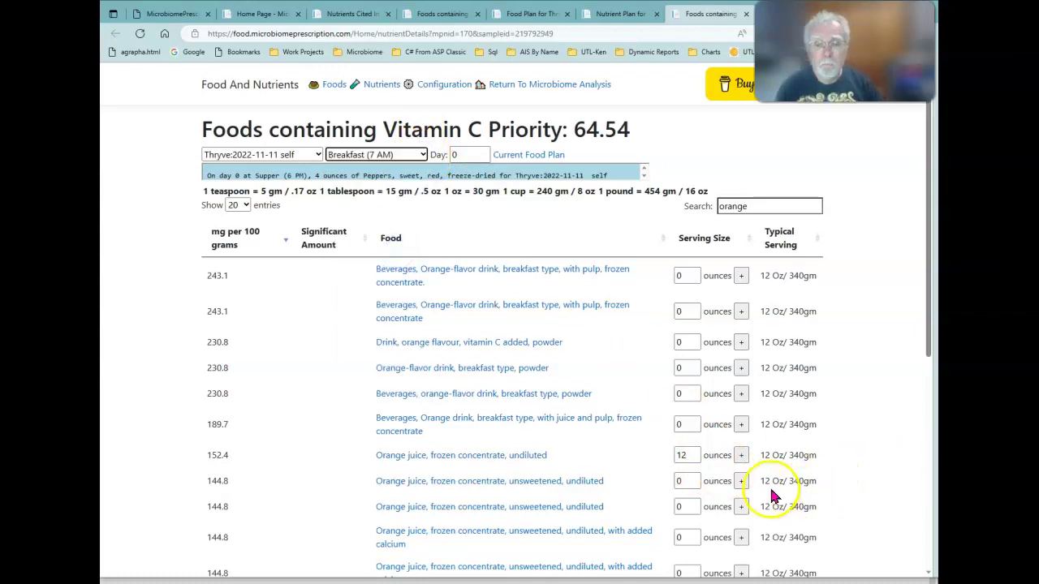
click(741, 455)
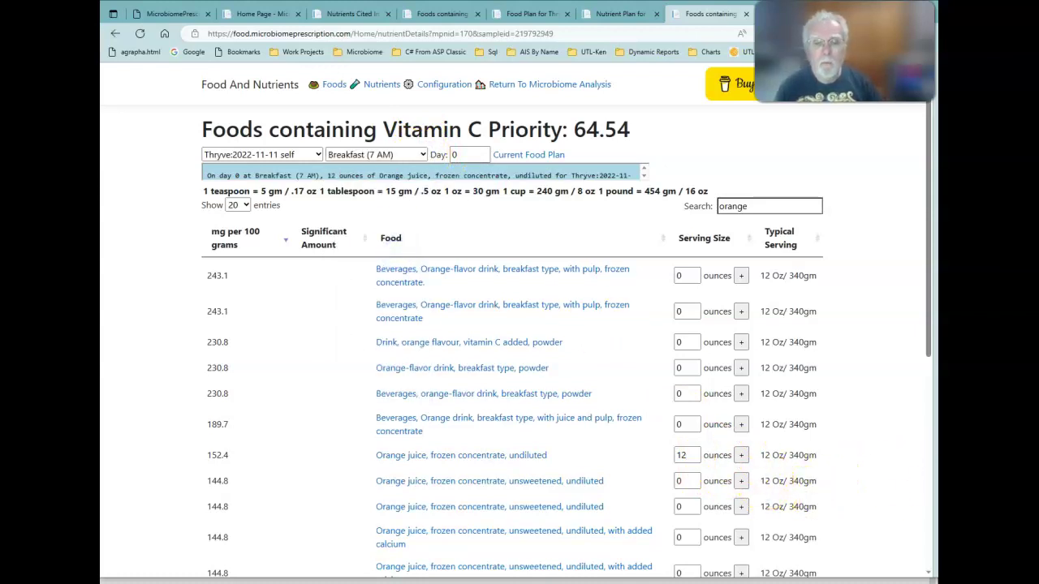
click(544, 155)
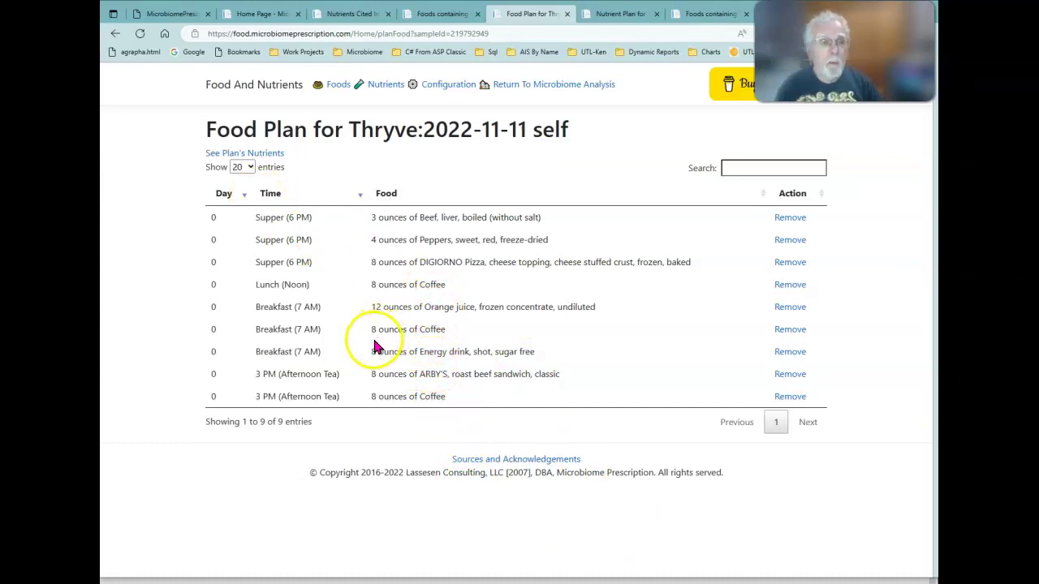
- Search the foods database for "museli" and for "cereal"
click(339, 85)
double_click(270, 256)
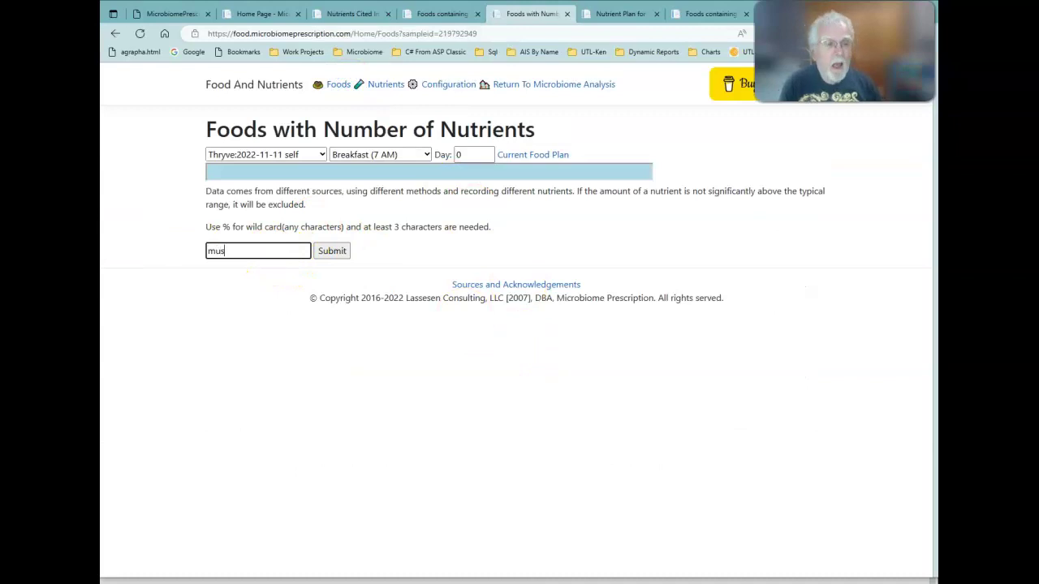
click(332, 253)
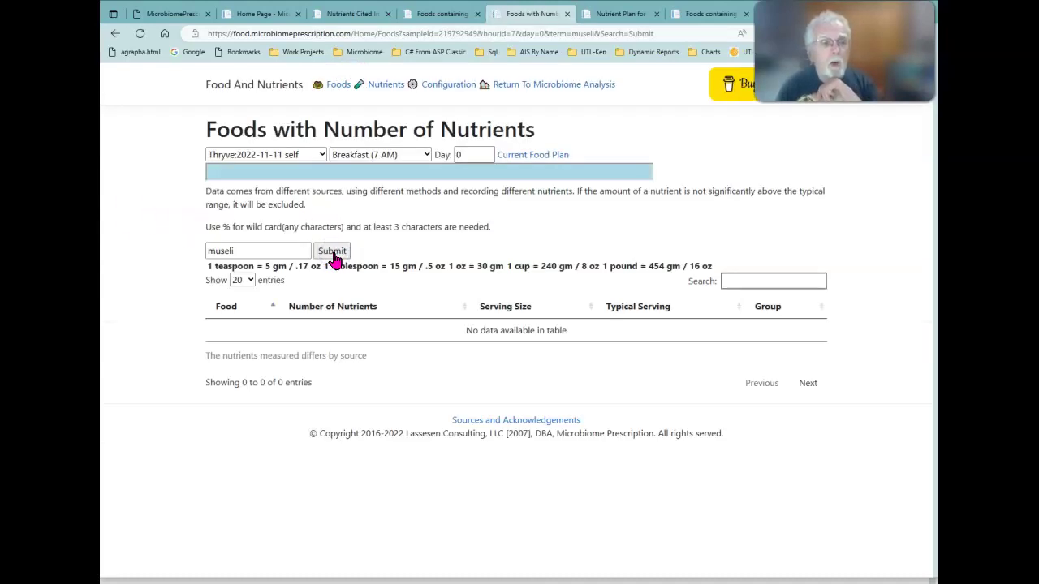
drag(235, 254, 134, 237)
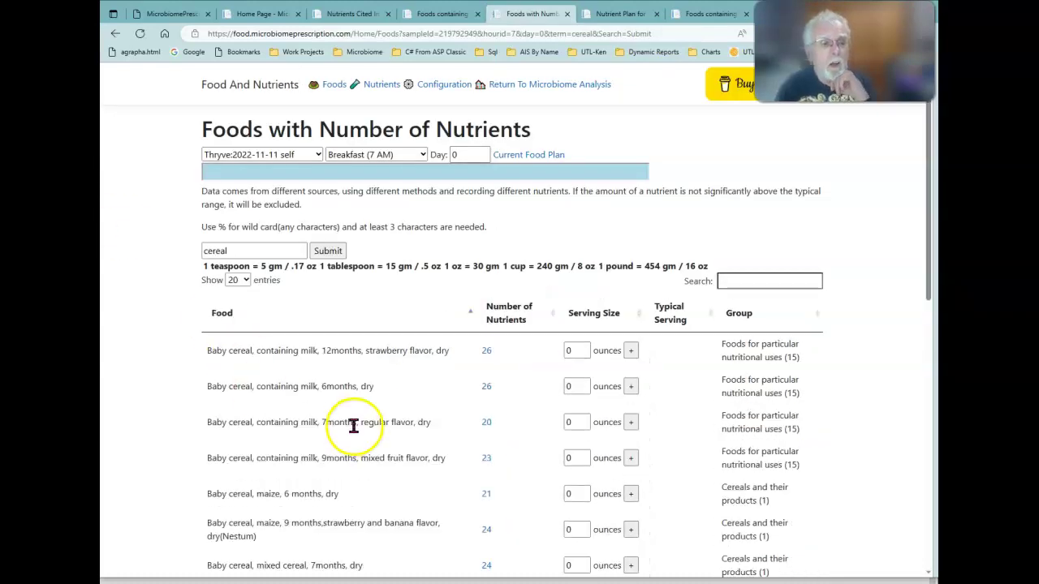
- From page 5 of the cereal results, add 6 ounces of muesli breakfast cereal to the food plan at Breakfast (7 AM) on day 0
scroll(719, 373, down, 3)
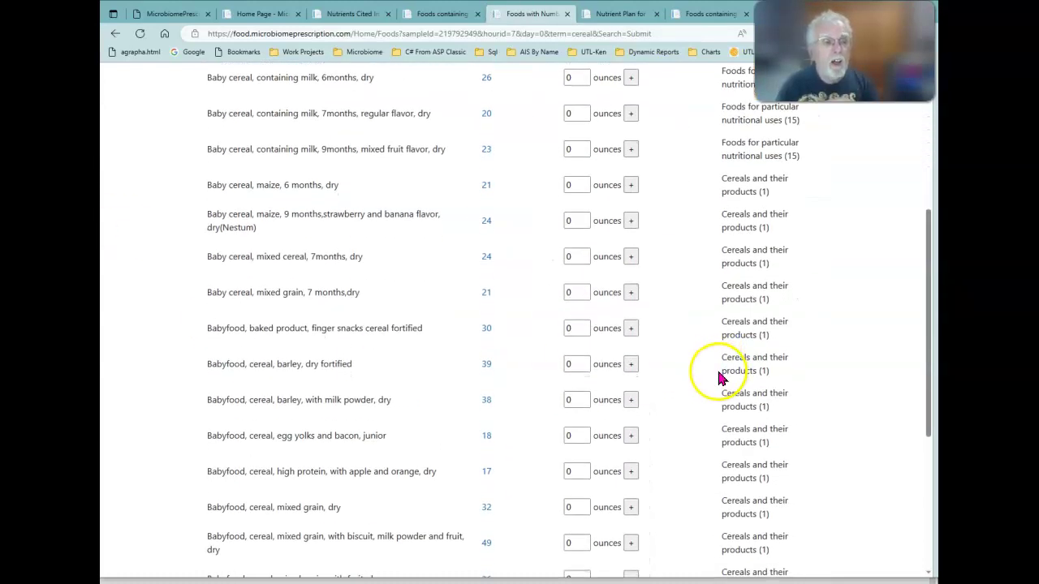
scroll(719, 376, down, 3)
scroll(714, 371, up, 2)
scroll(714, 371, down, 2)
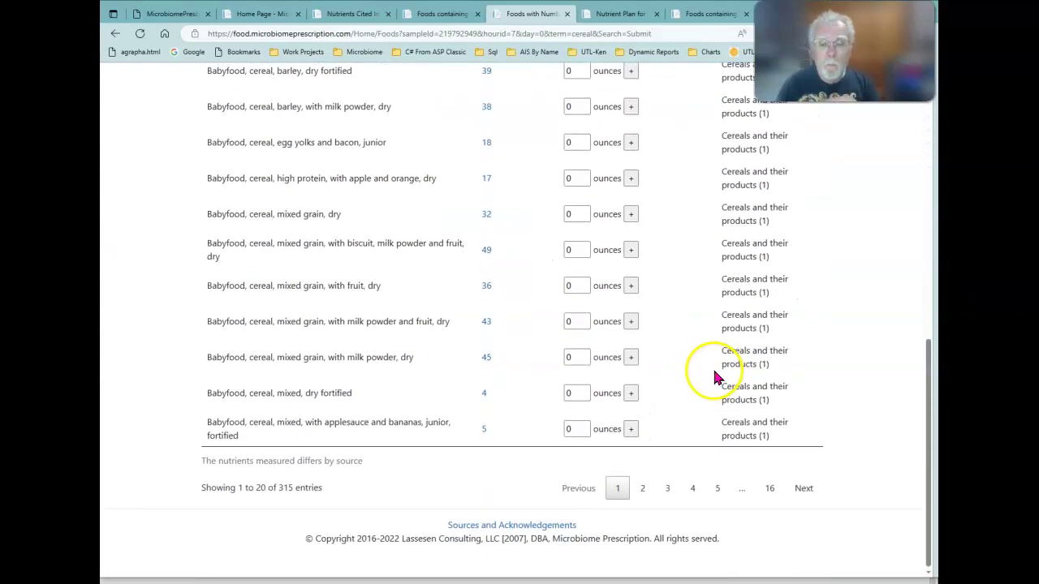
click(712, 493)
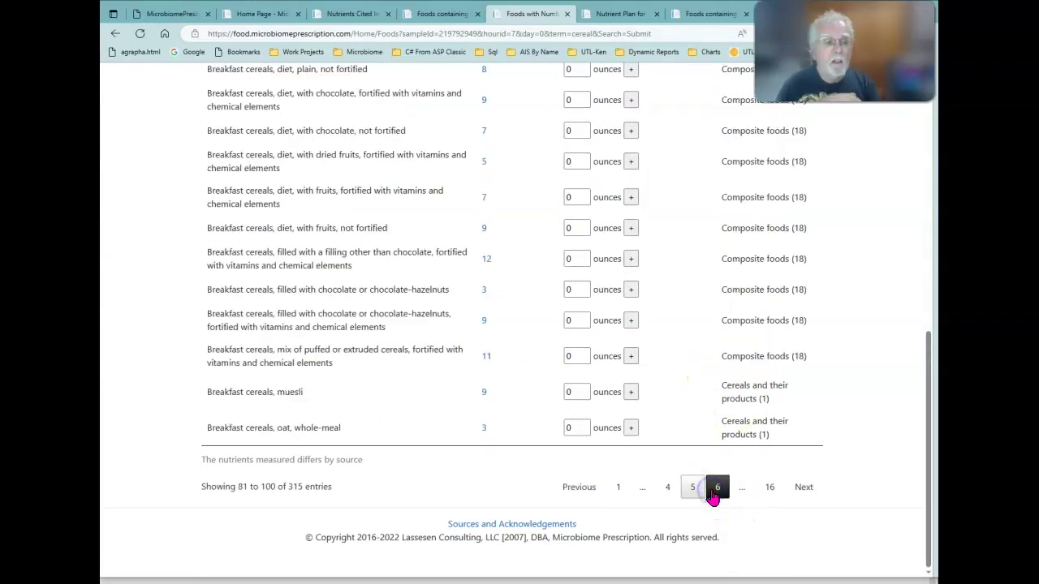
scroll(706, 412, up, 2)
scroll(706, 416, down, 2)
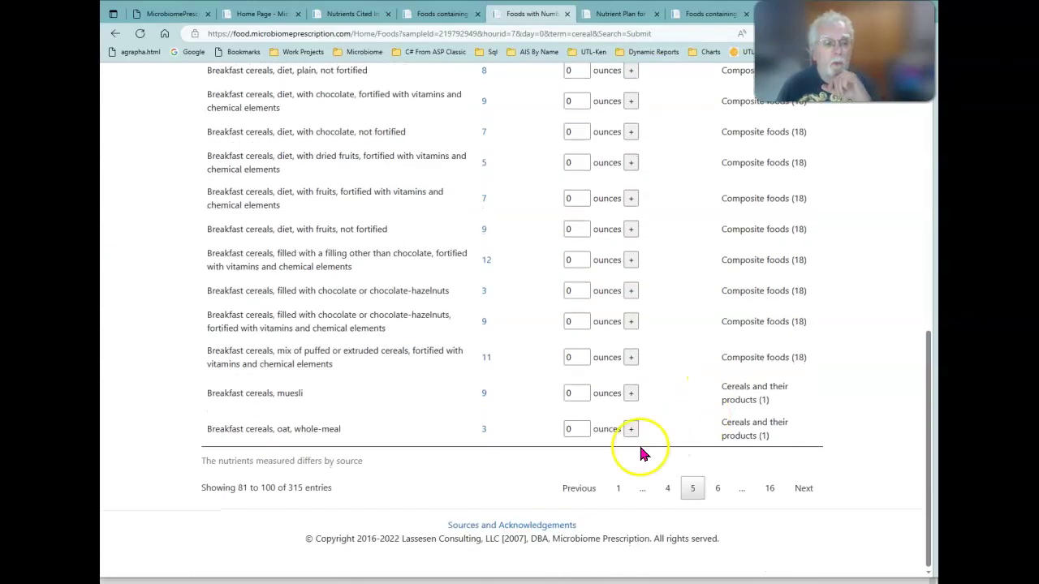
double_click(574, 392)
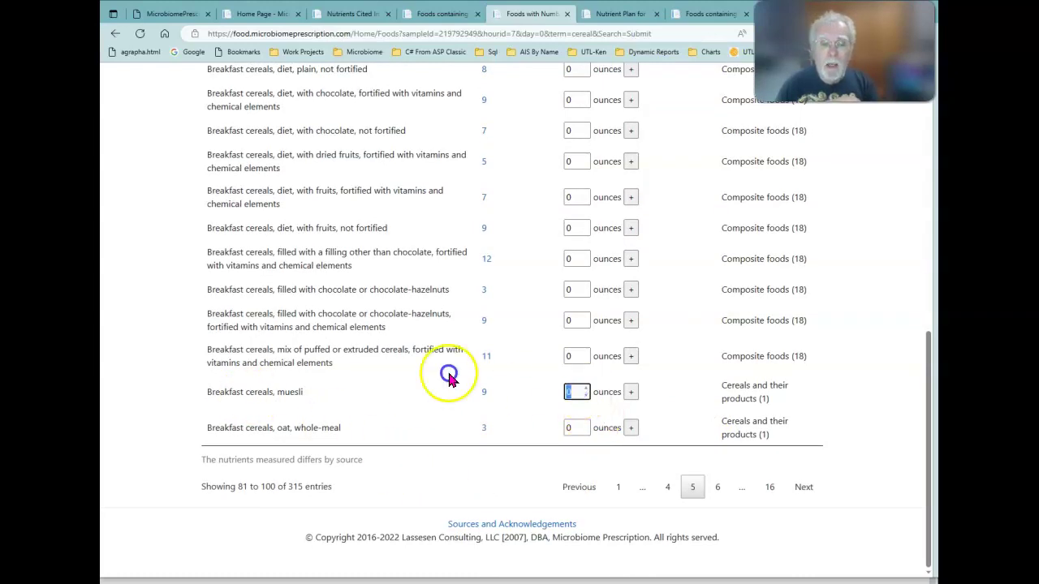
click(628, 394)
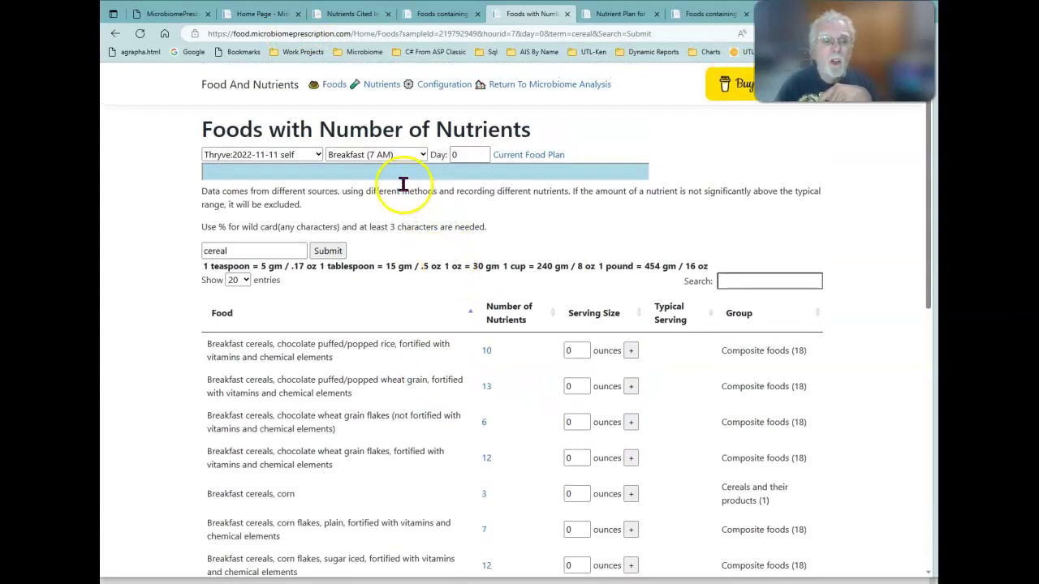
scroll(667, 511, down, 6)
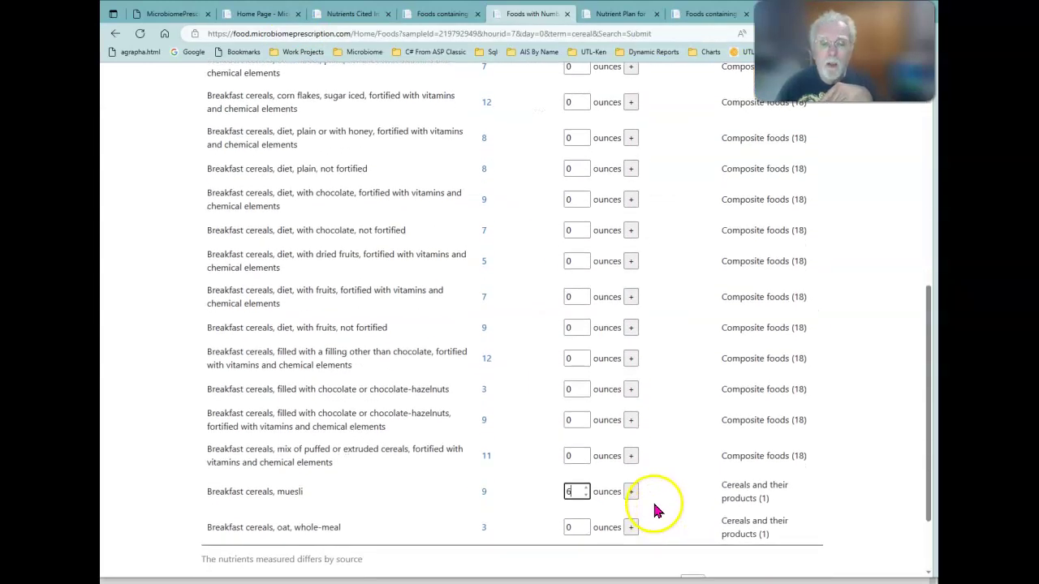
click(633, 493)
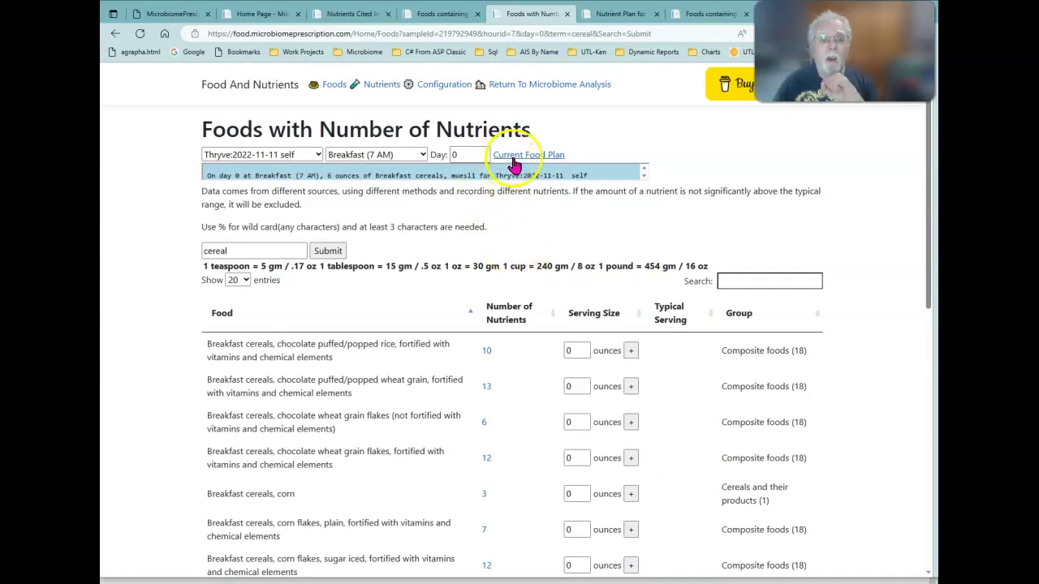
- Open the updated food plan's nutrients and sort them by Priority with the recommended ones first to compare daily amounts against the DRI
click(520, 148)
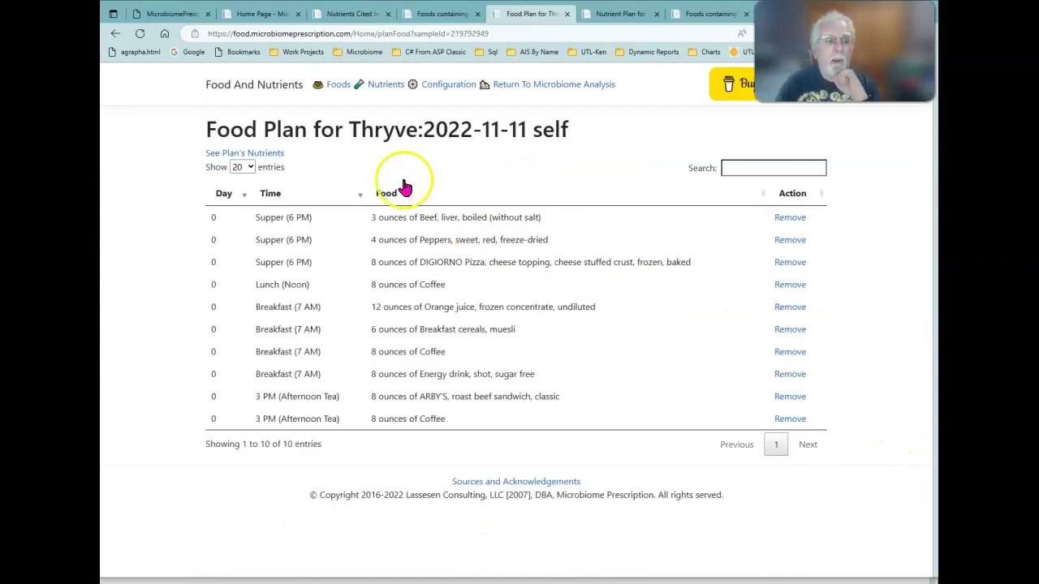
click(268, 155)
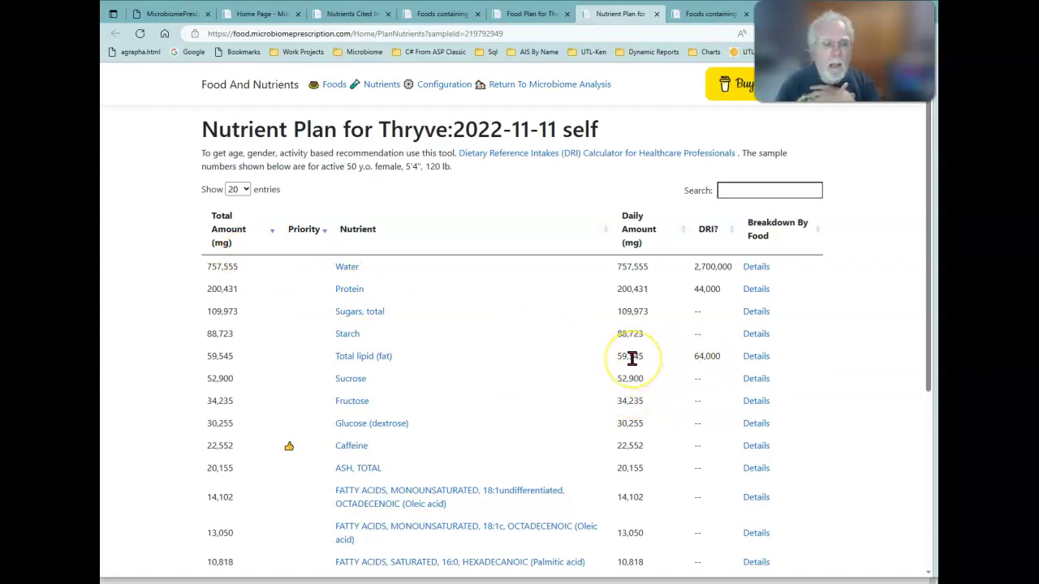
scroll(683, 434, down, 1)
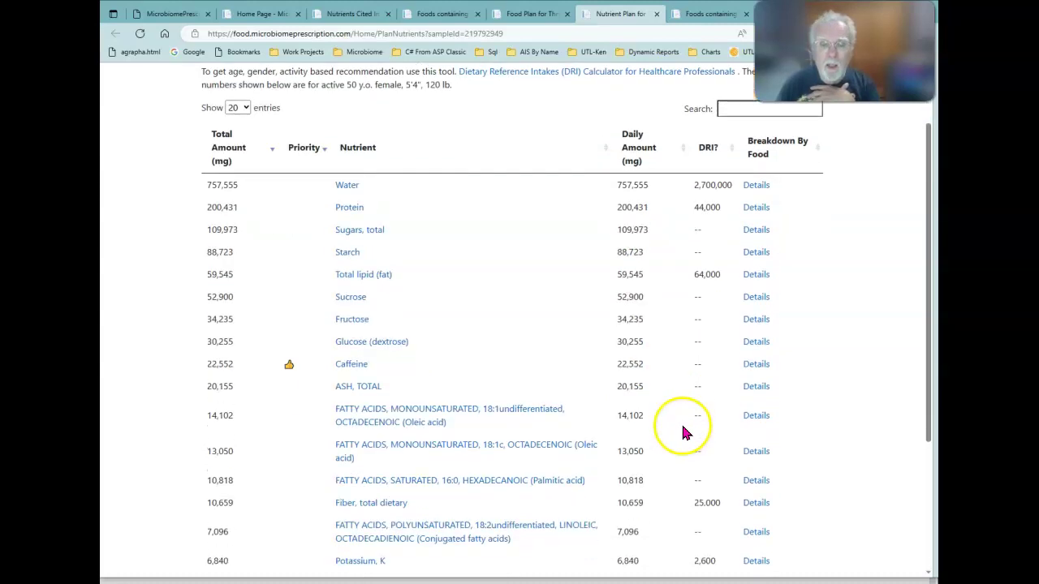
scroll(684, 433, down, 1)
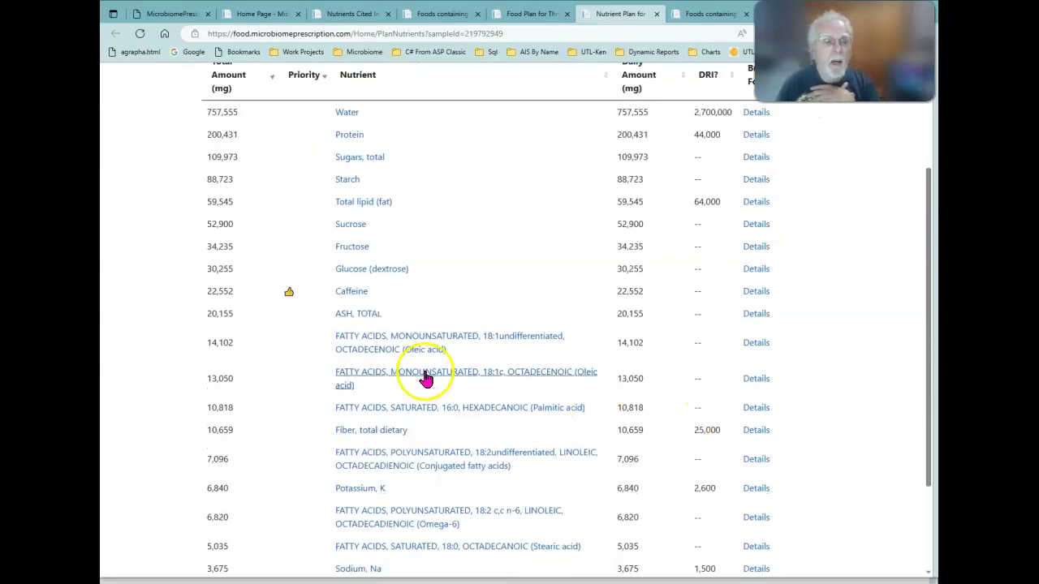
scroll(337, 268, up, 2)
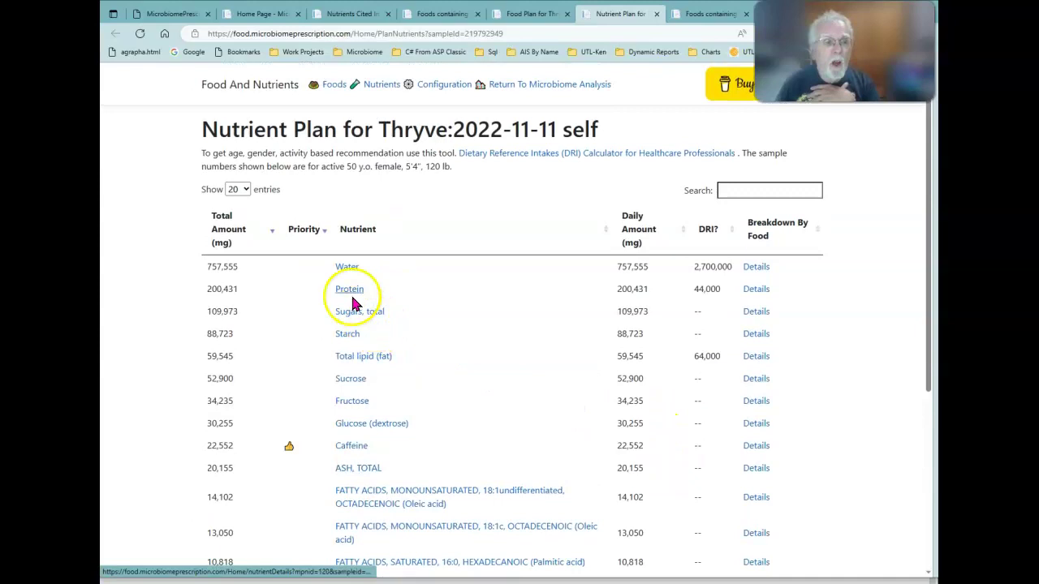
click(301, 232)
click(301, 233)
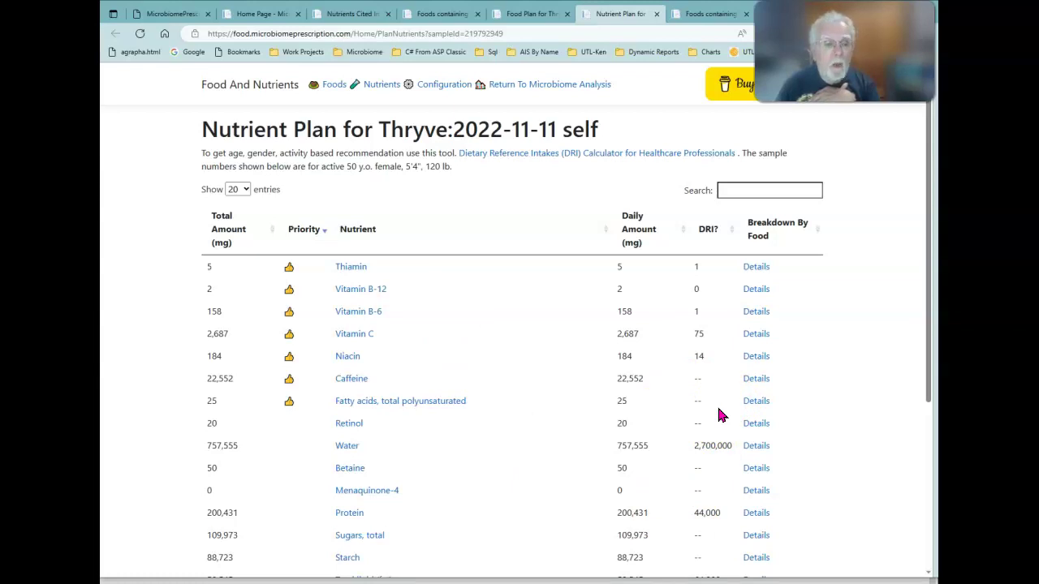
- Sort the nutrients with the ones to avoid first, and remove boiled beef liver from all days through the Vitamin A, IU food breakdown
click(306, 229)
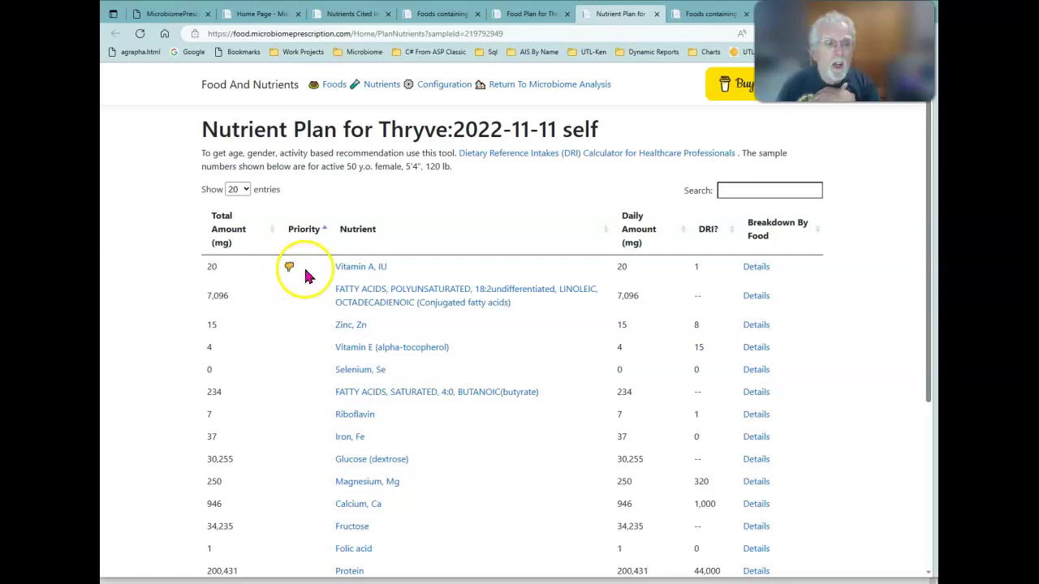
click(754, 272)
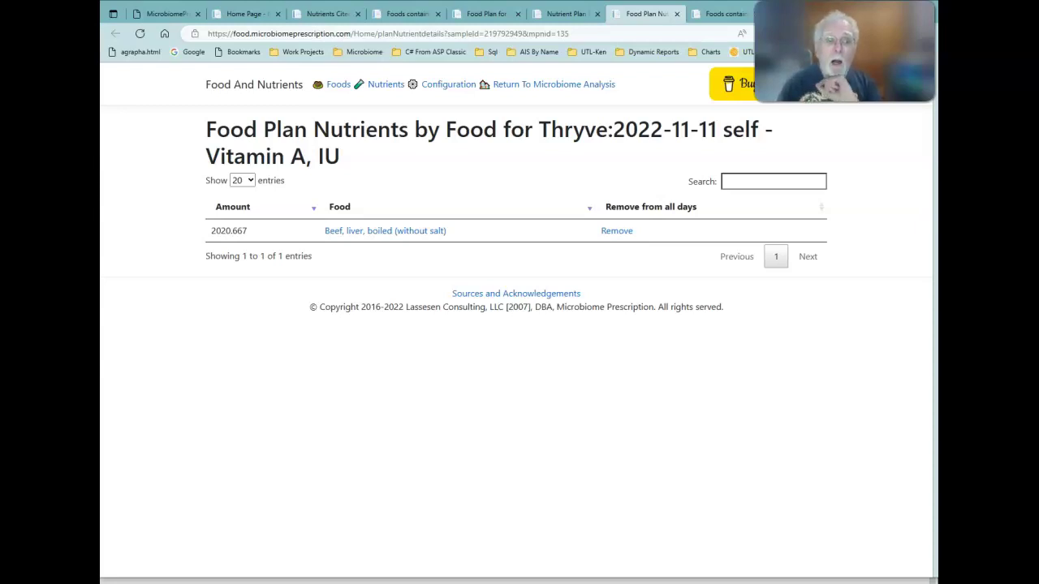
click(610, 230)
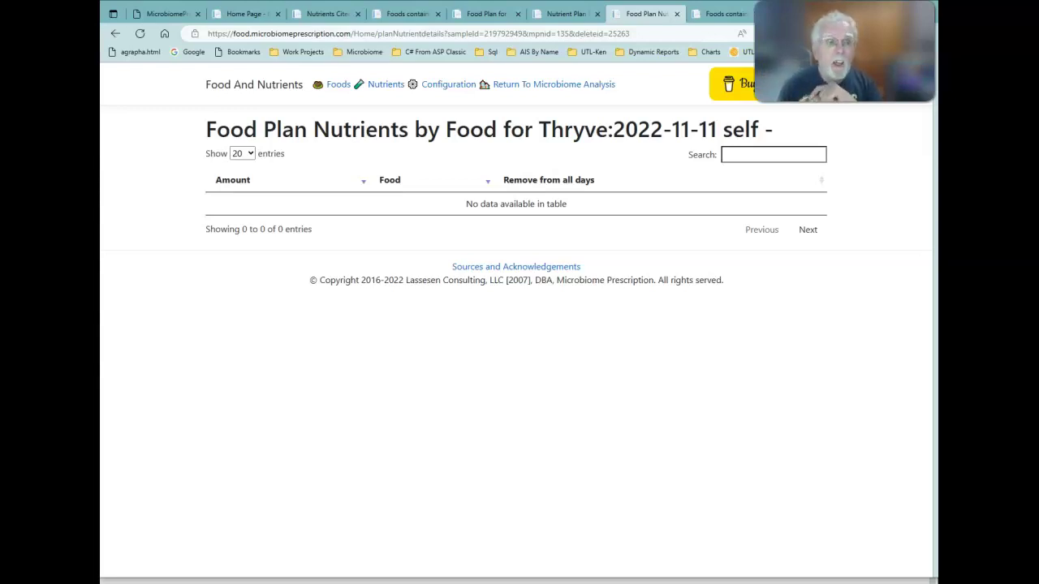
- Reopen the Thryve sample's current menu plan from the home page and sort its nutrients by Priority, ending with the recommended ones first
click(292, 94)
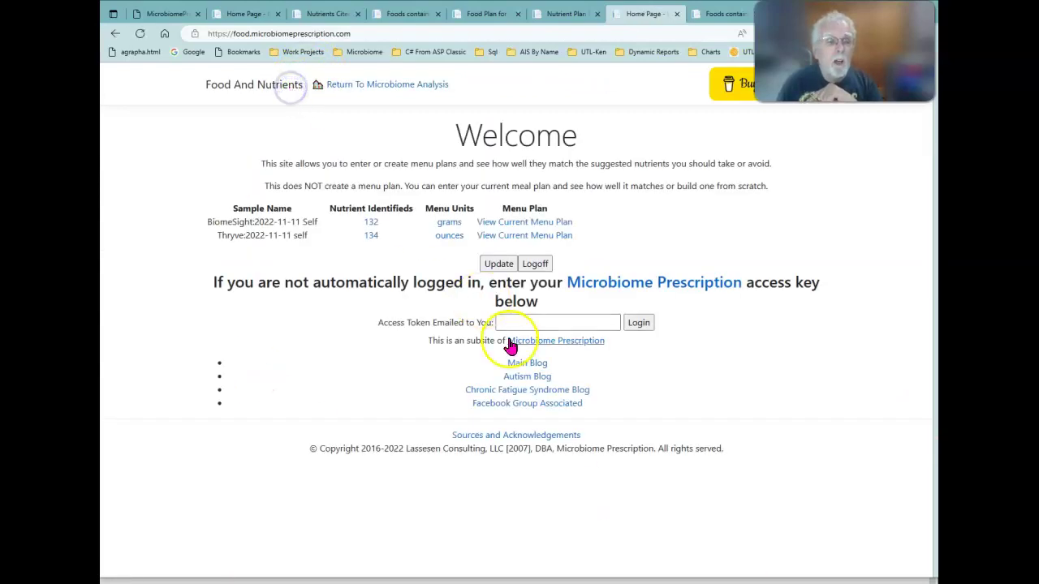
click(504, 241)
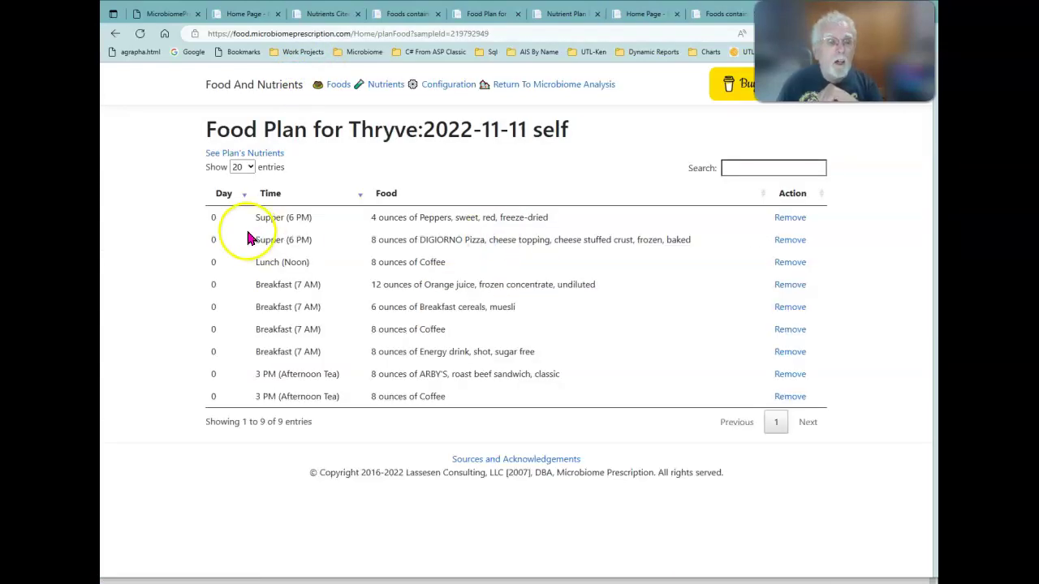
click(278, 154)
click(310, 246)
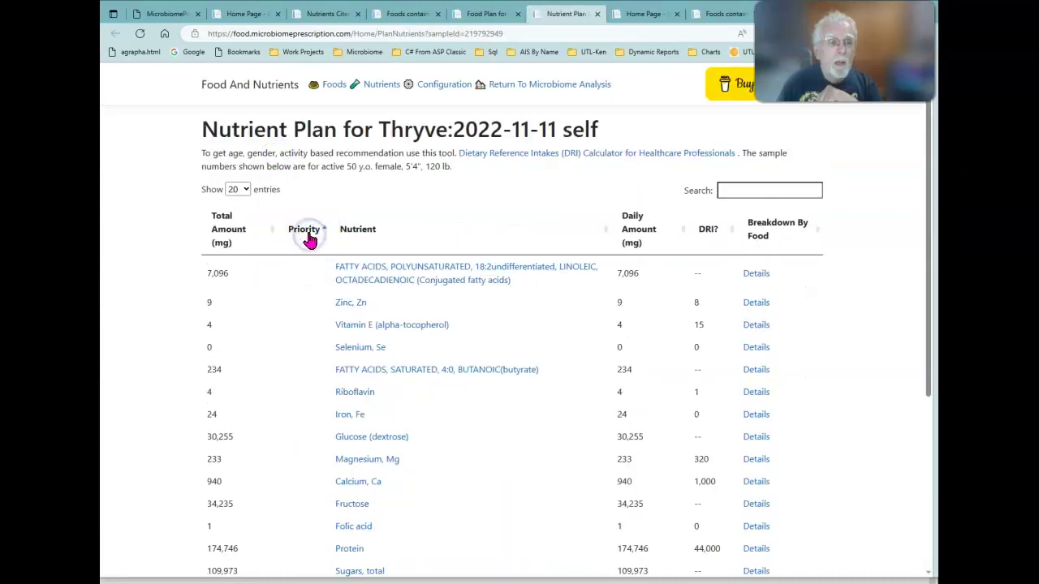
click(308, 241)
click(309, 238)
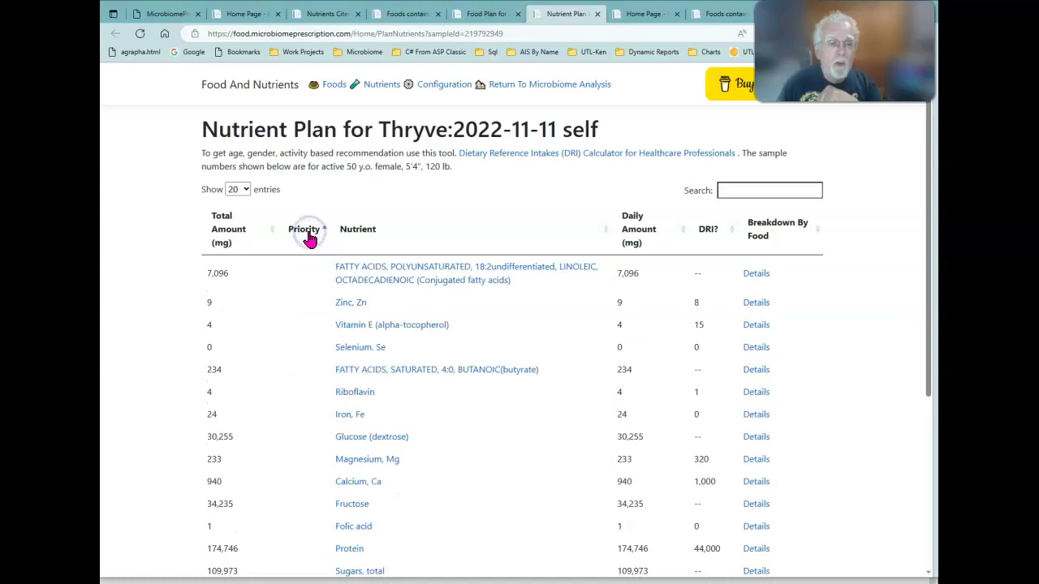
click(309, 238)
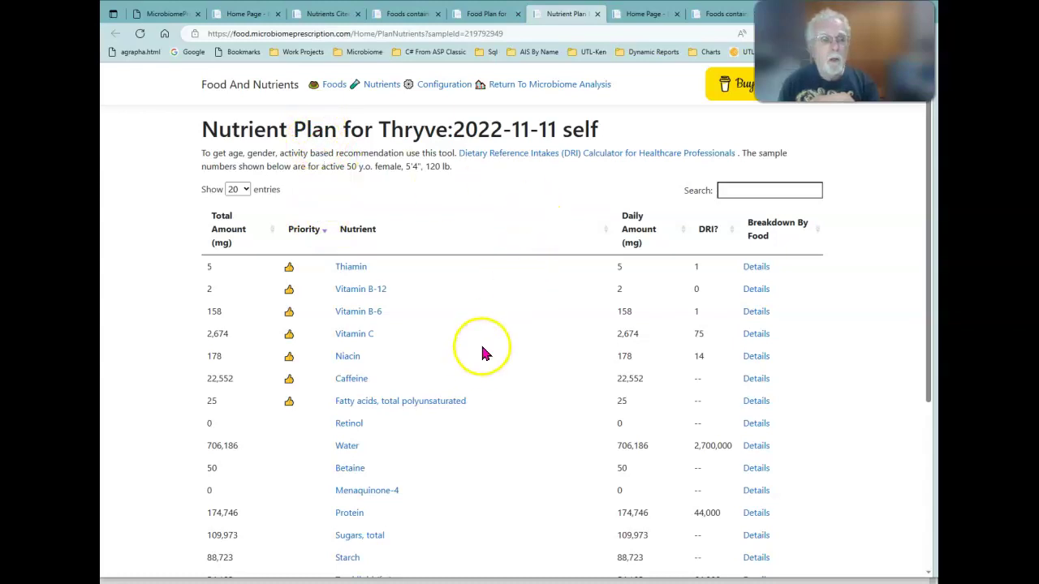
- Review the Thryve sample's current menu plan again, and look at the Microbiome Prescription suggestions page
click(272, 84)
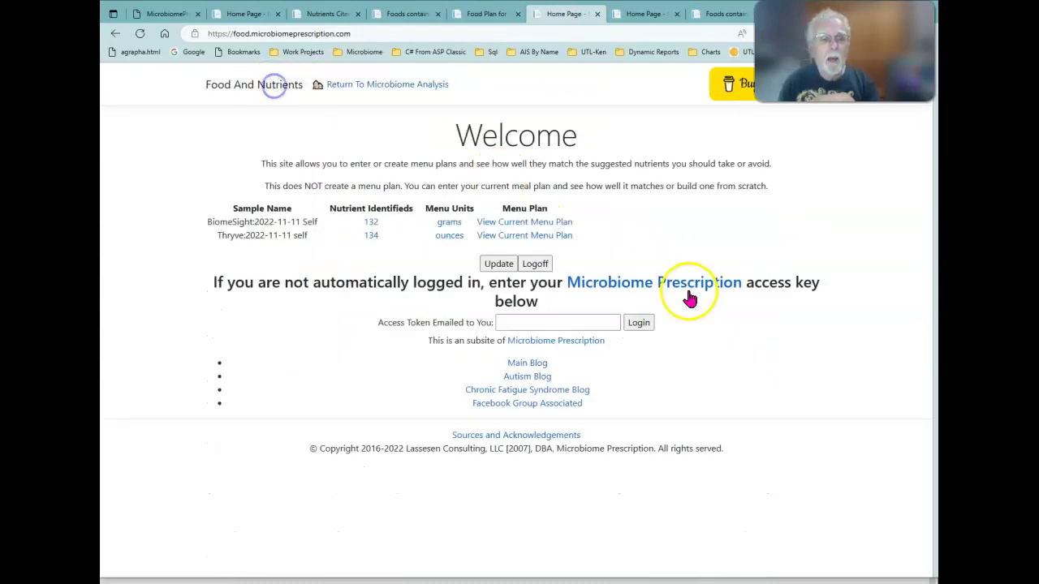
click(563, 236)
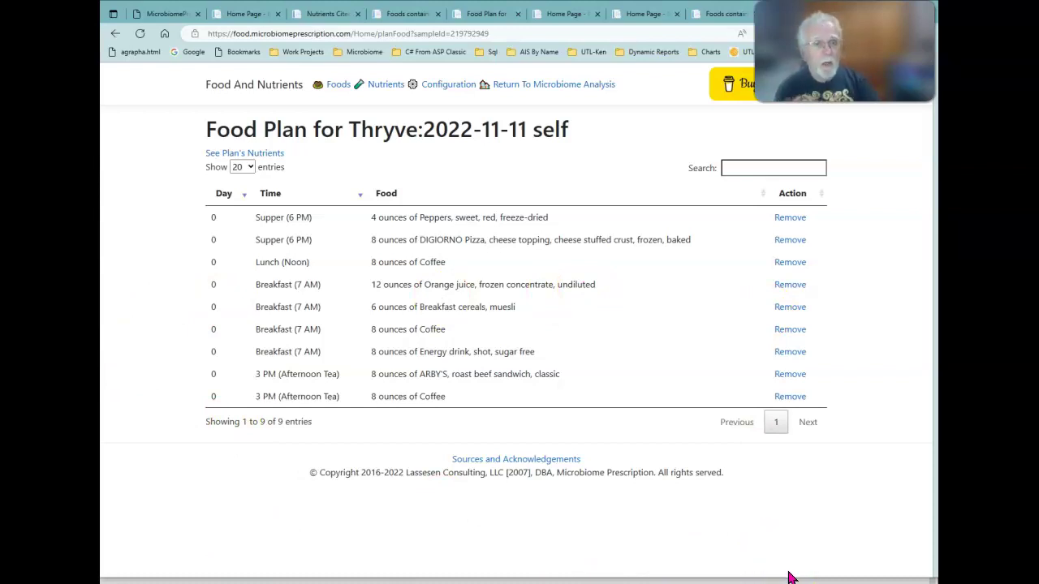
click(166, 14)
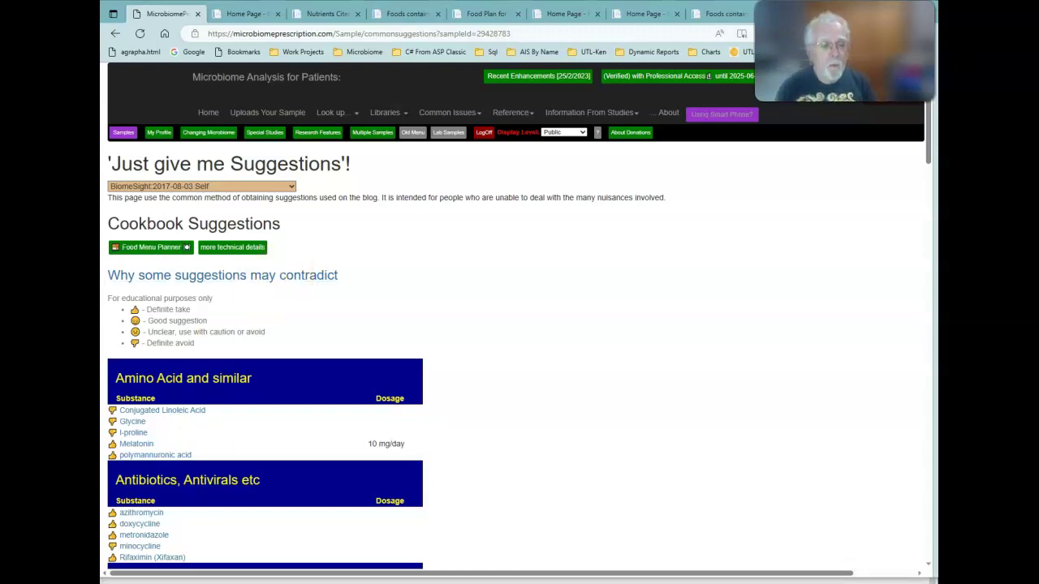
- Open the nutrients identified for the BiomeSight:2022-11-11 sample and list the foods containing Gallic acid
click(250, 15)
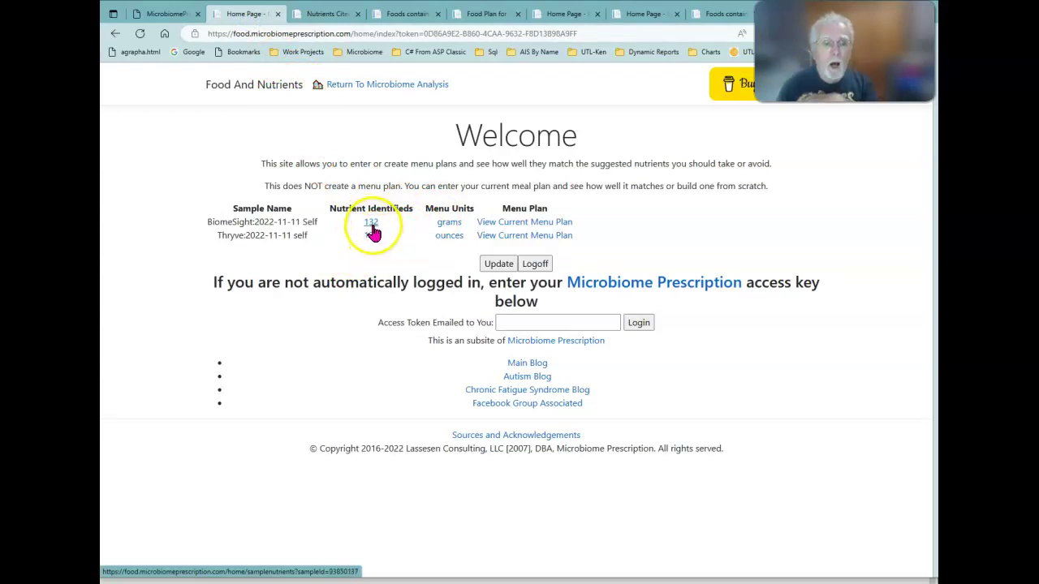
click(371, 222)
scroll(412, 357, down, 1)
scroll(410, 357, down, 2)
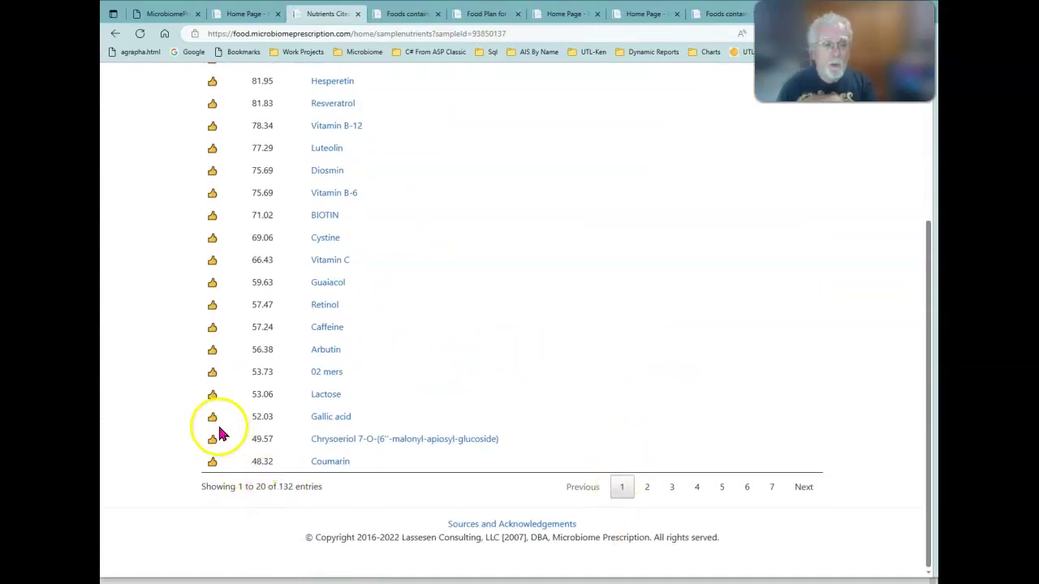
click(339, 421)
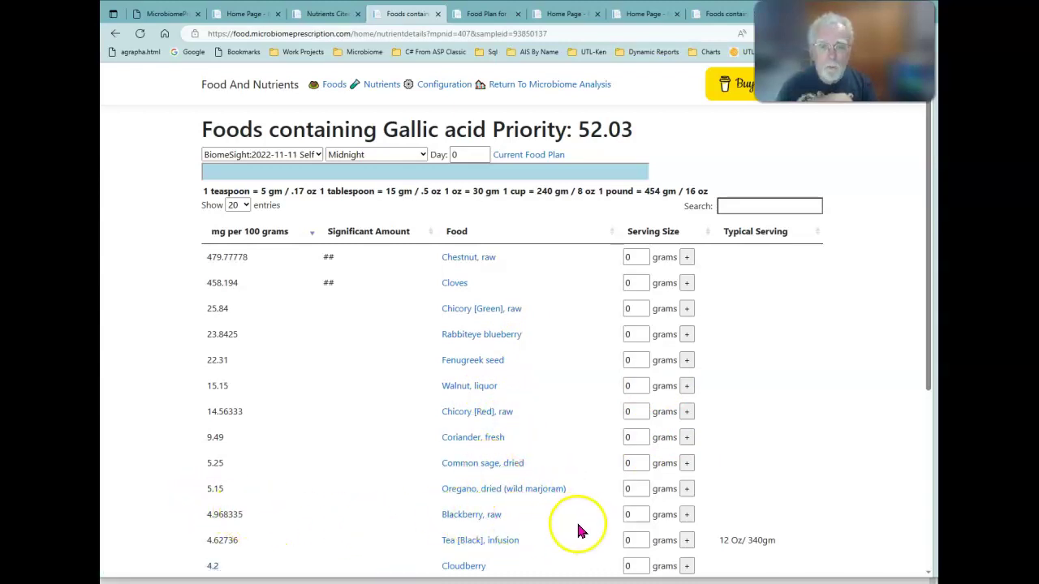
- Add 100 grams of raw blackberry to the BiomeSight sample's food plan at Midnight on day 0
click(631, 514)
drag(629, 514, 613, 522)
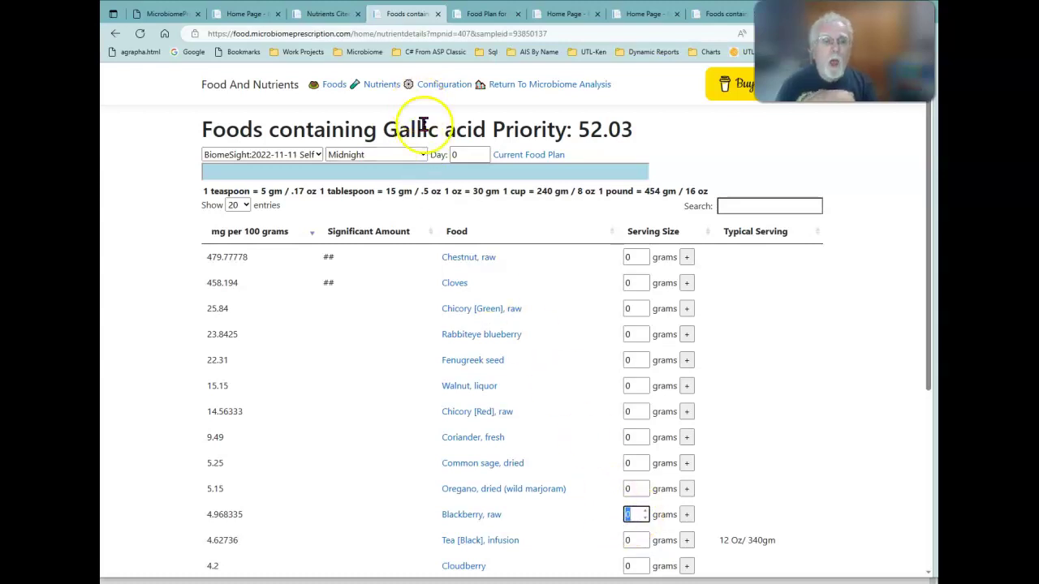
text(100)
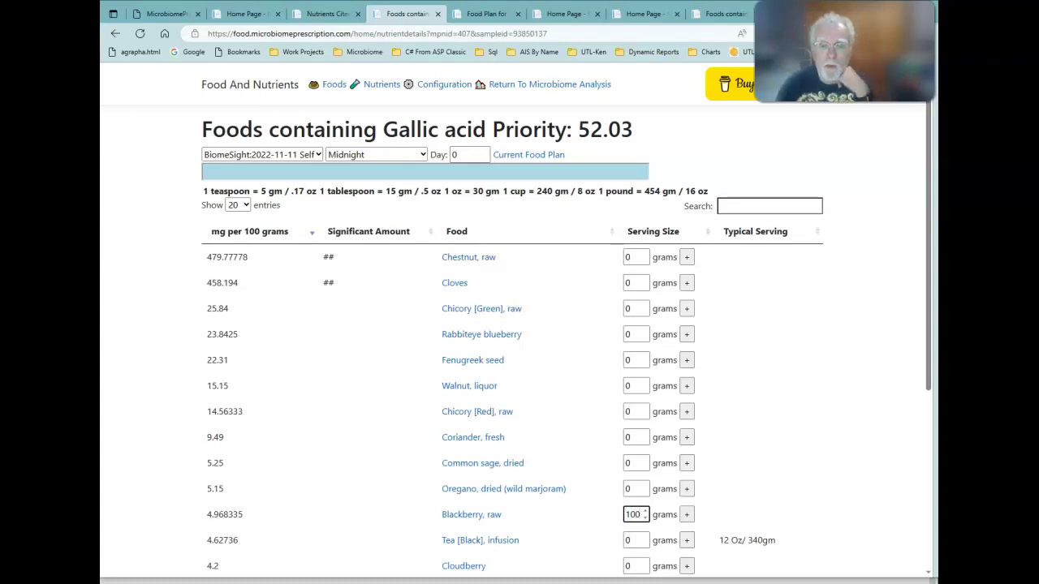
click(687, 517)
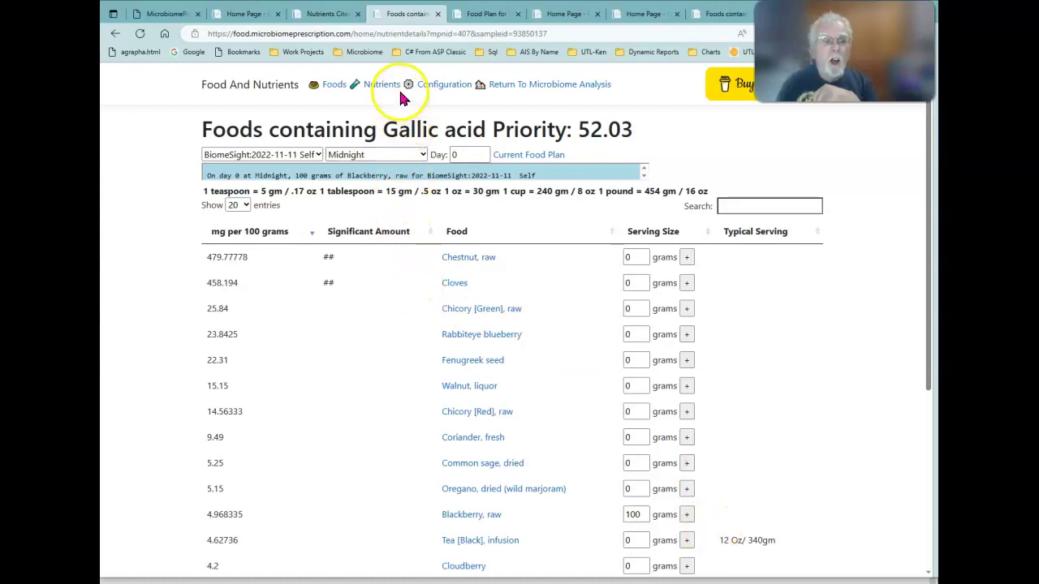
- View the samples' units of measure configuration, and search the foods database for "ale"
click(439, 88)
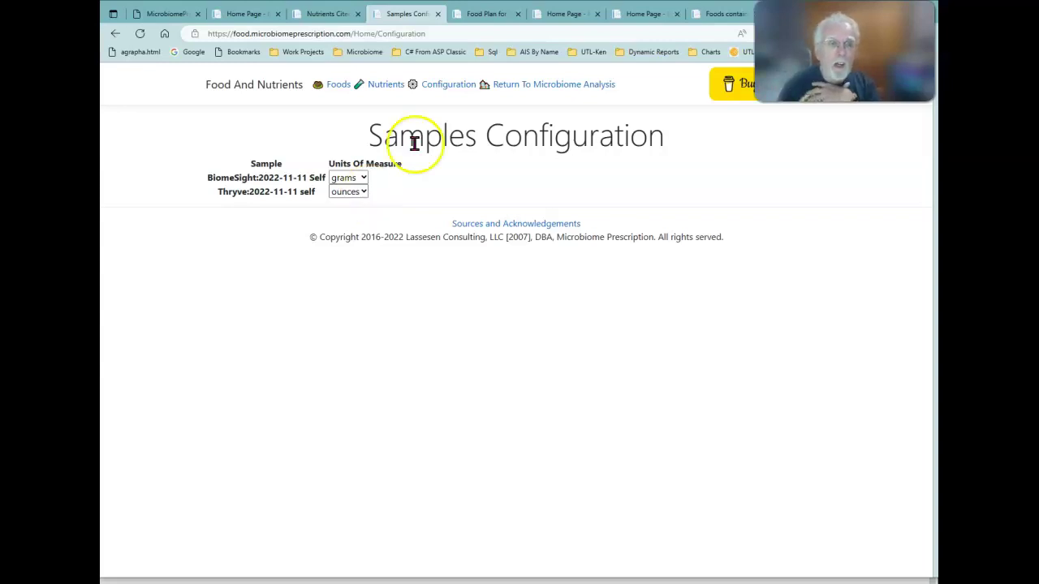
click(337, 86)
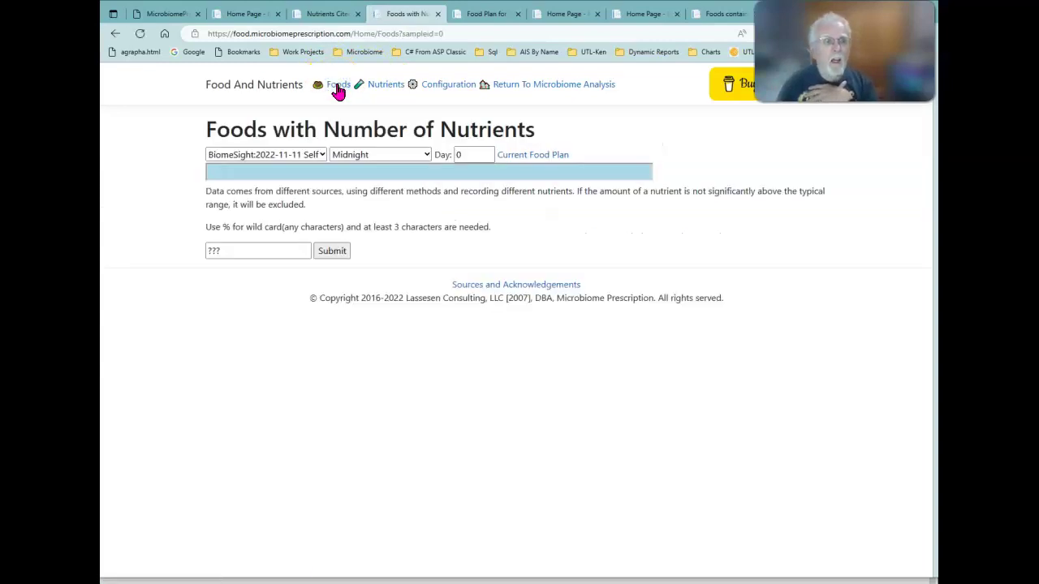
drag(251, 251, 208, 251)
text(ale)
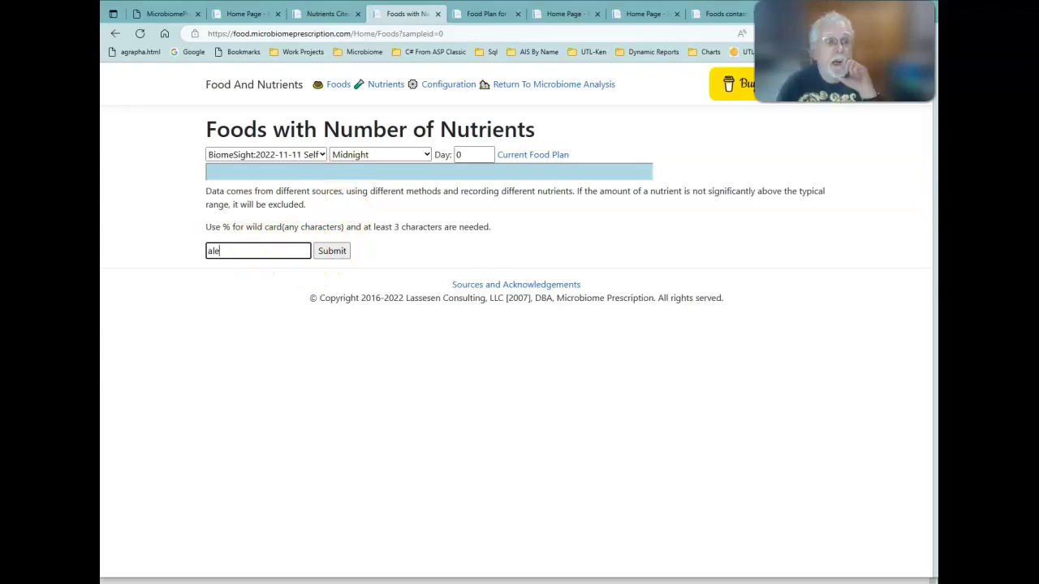
click(329, 251)
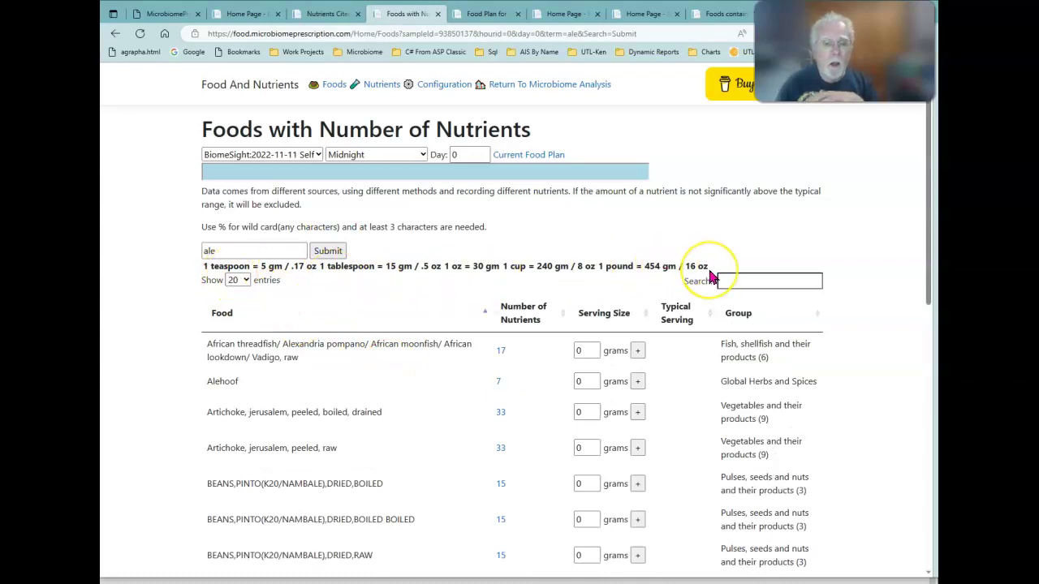
- Add 240 grams of BEANS,PINTO(K20/NAMBALE),DRIED,BOILED to the BiomeSight food plan at Supper (6 PM) on day 0
click(728, 319)
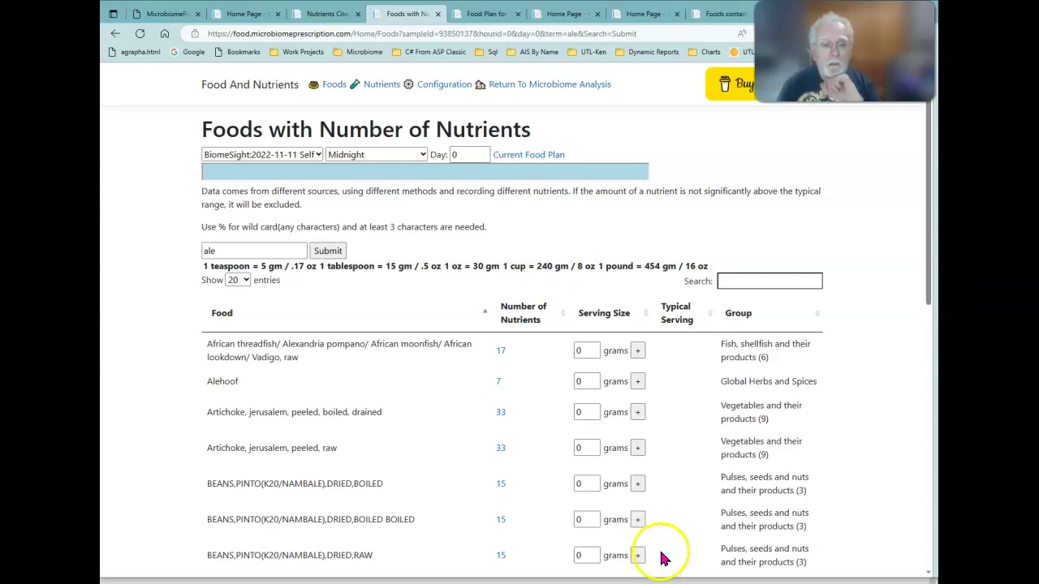
click(597, 499)
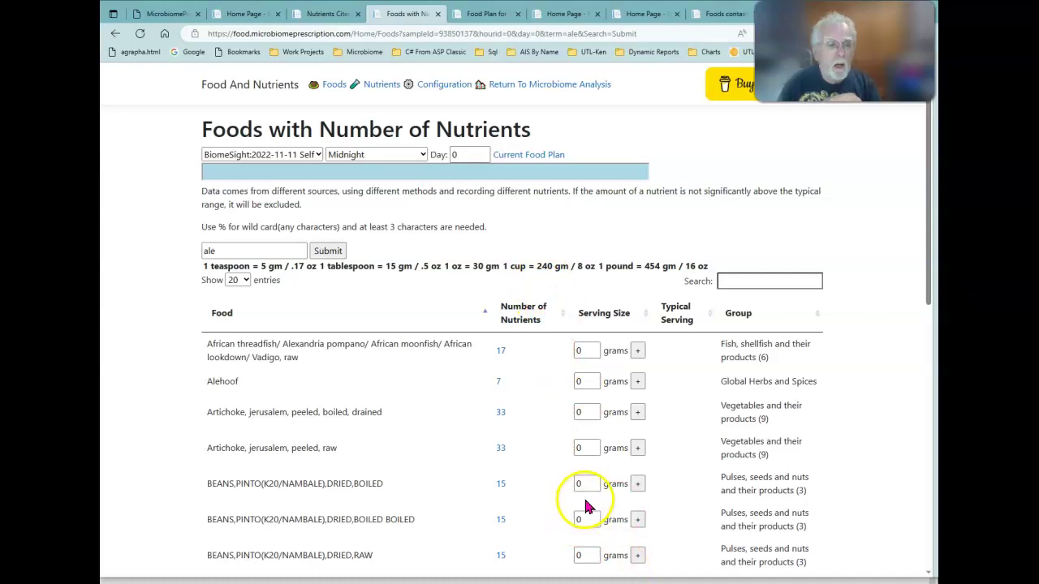
double_click(585, 485)
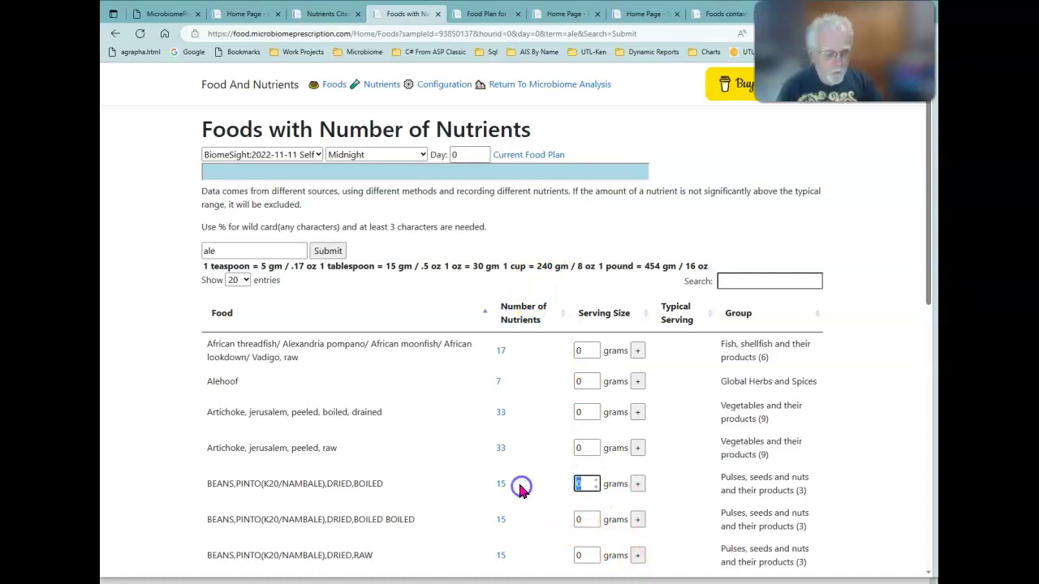
text(240)
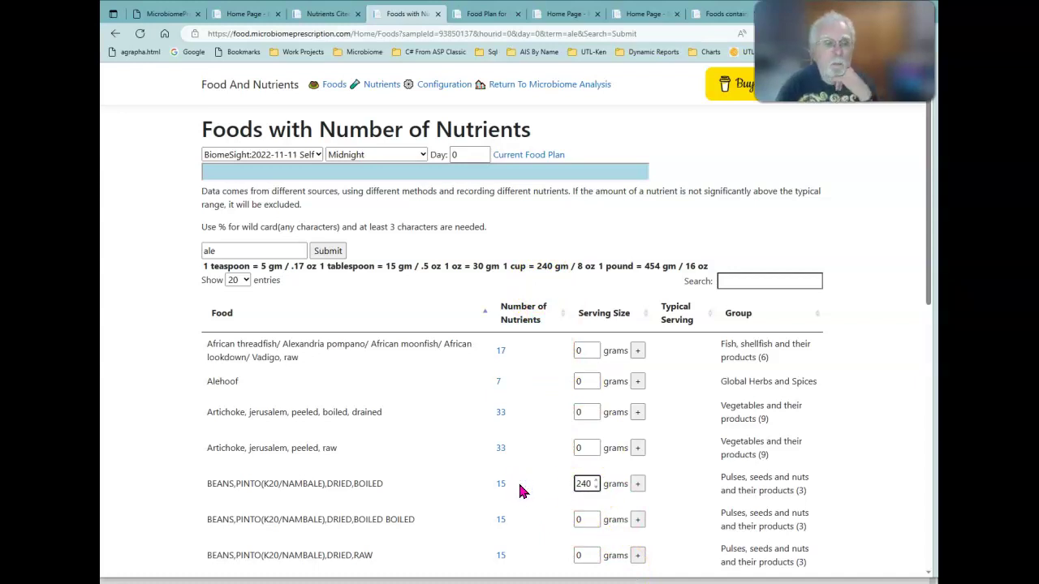
click(424, 155)
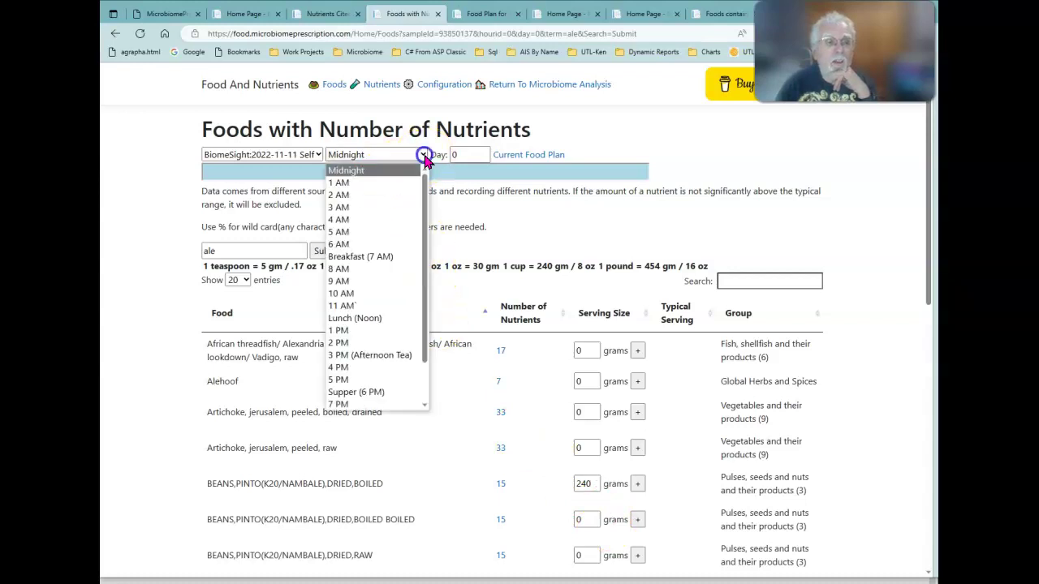
click(402, 392)
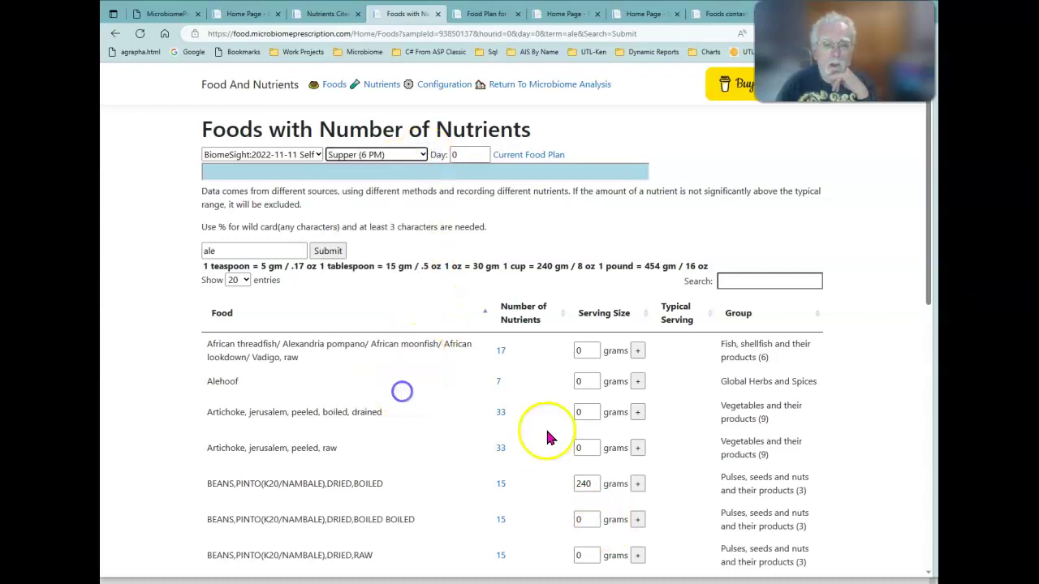
click(637, 485)
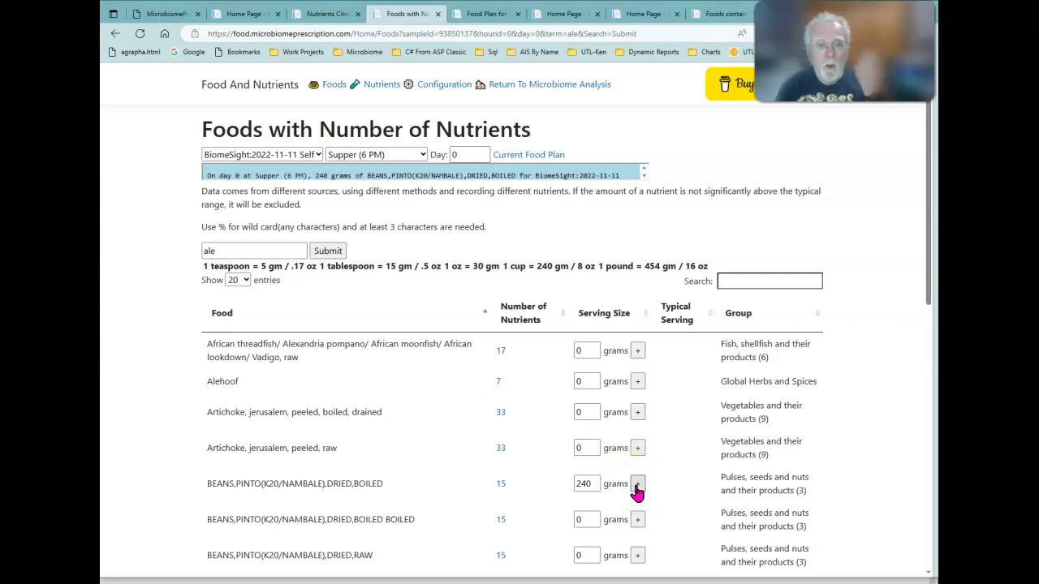
- Open the BiomeSight food plan's nutrients, sort them by Priority in both directions, and open the Vitamin A, IU breakdown by food
click(538, 161)
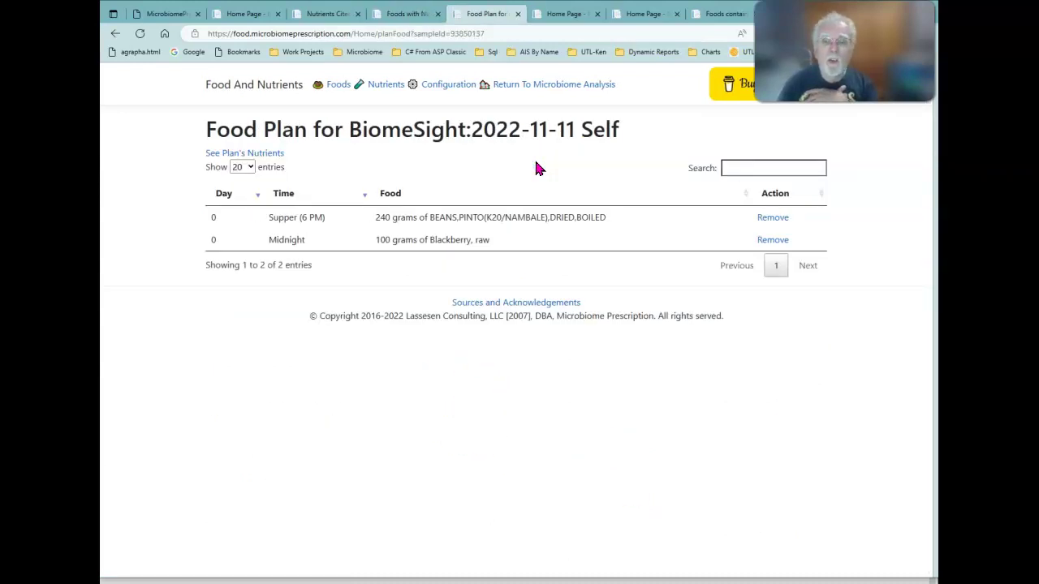
click(259, 155)
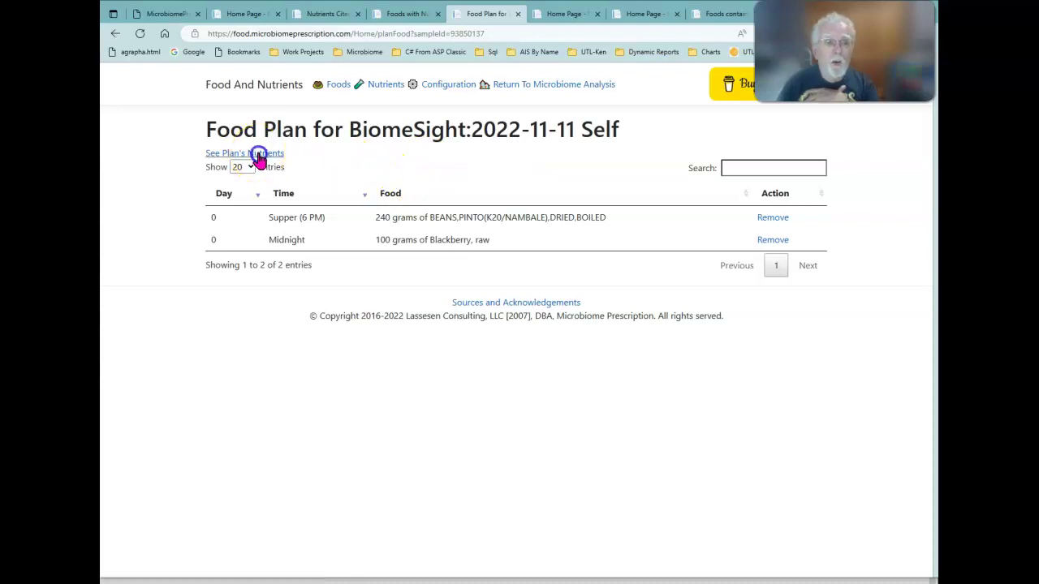
click(333, 215)
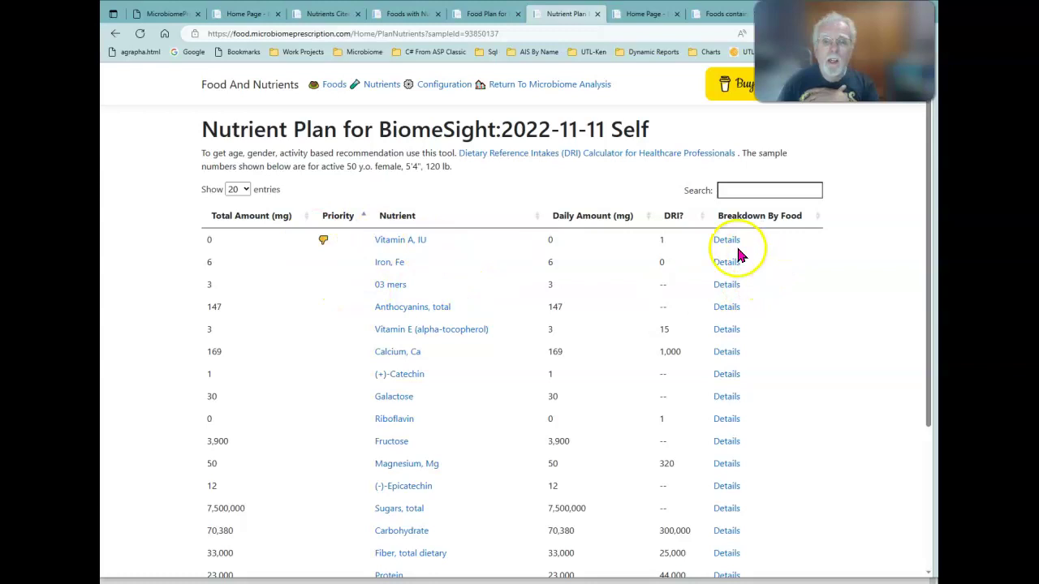
click(339, 220)
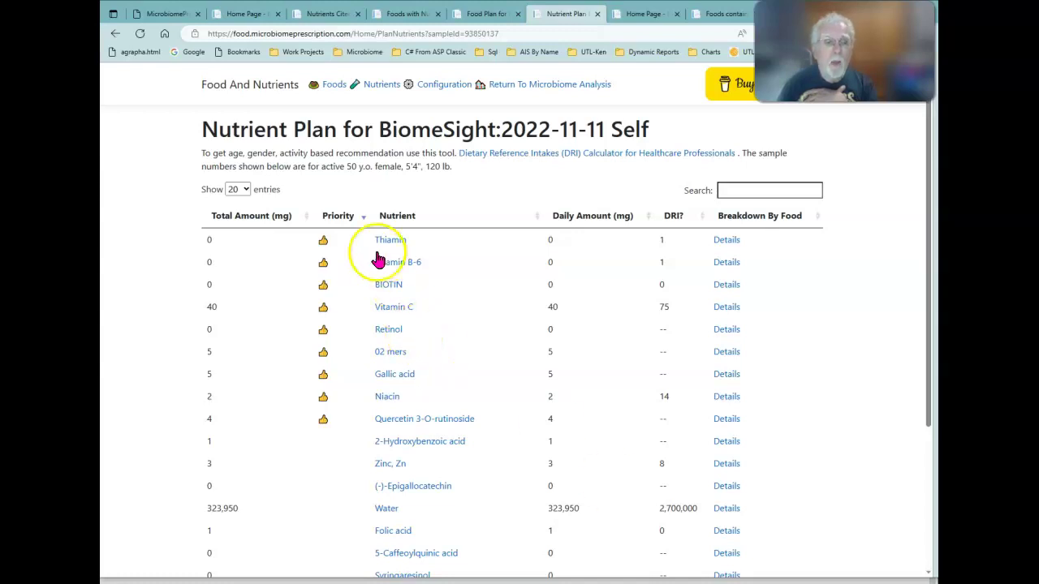
click(341, 218)
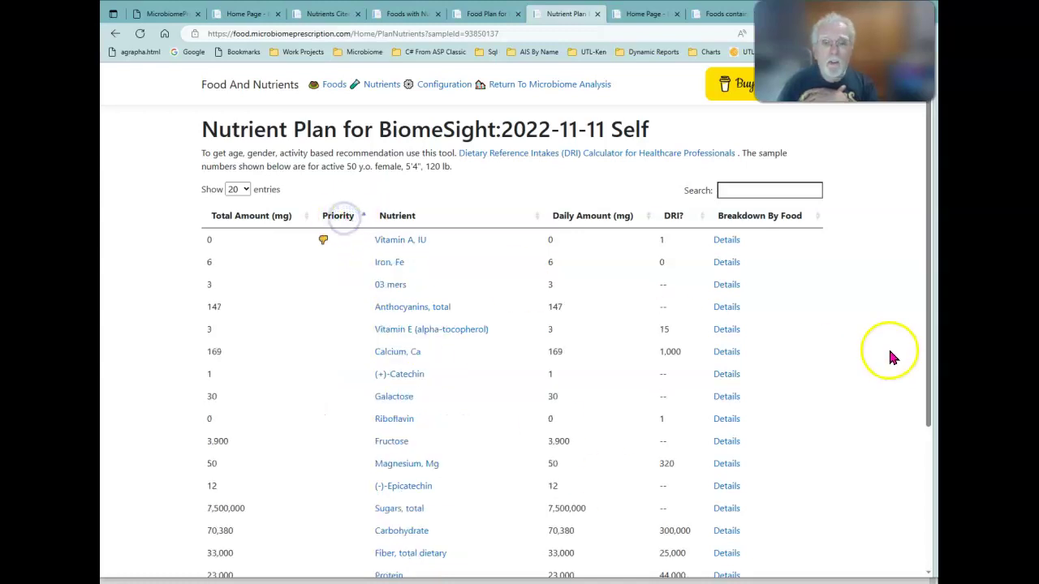
click(738, 239)
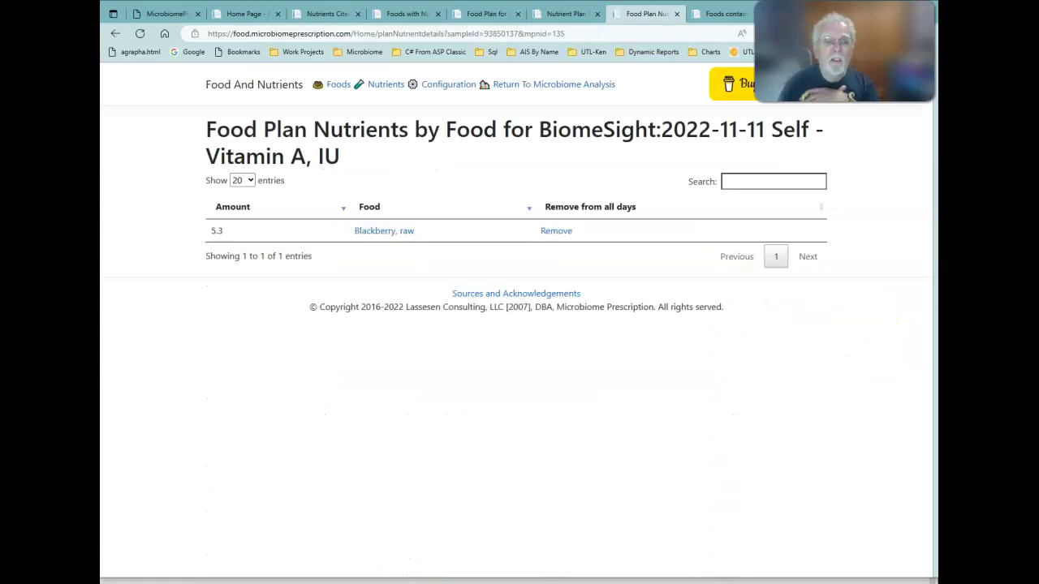